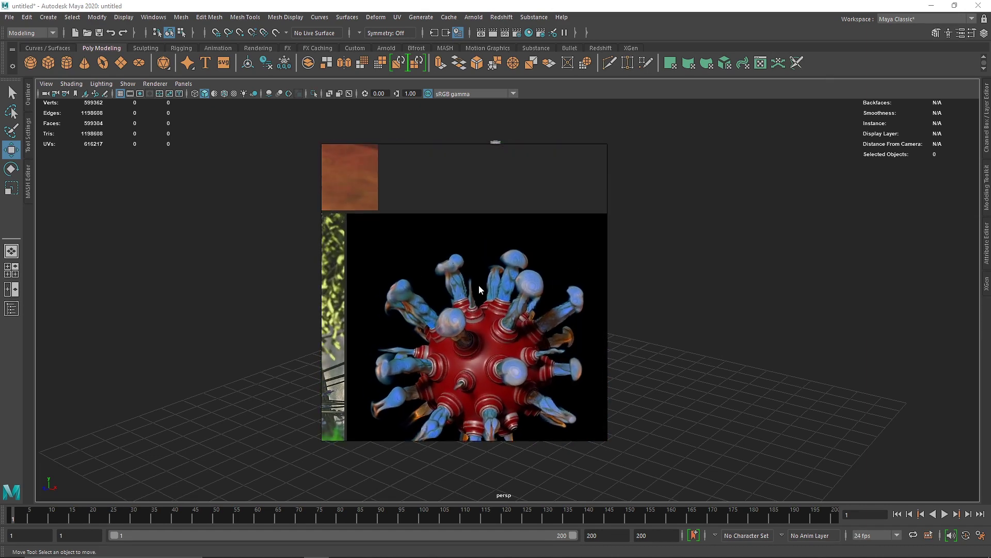
Inspect the Fire_Hydrant model and the HDR light in the scene, and look through camera1.
alt+drag(551, 343, 416, 314)
click(521, 320)
click(593, 327)
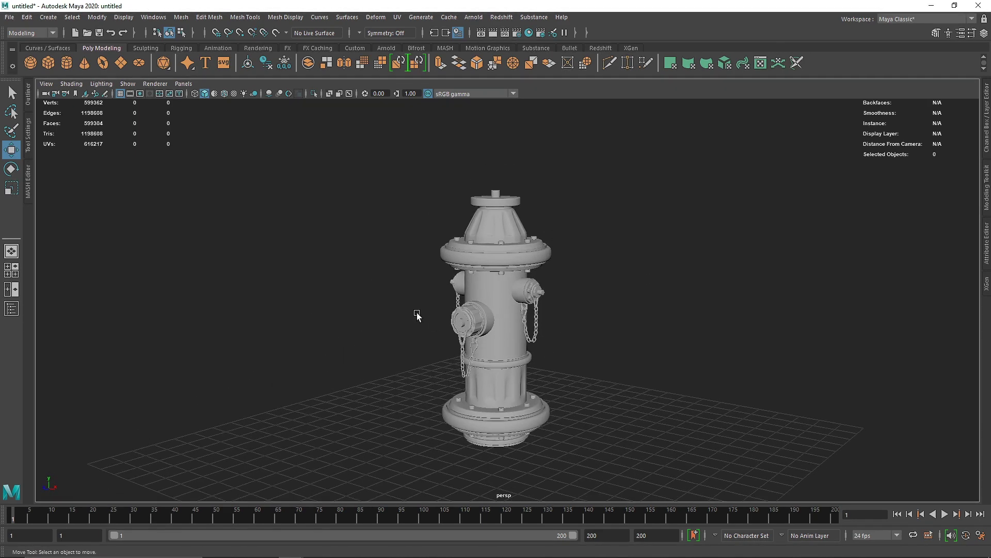
click(29, 97)
click(78, 158)
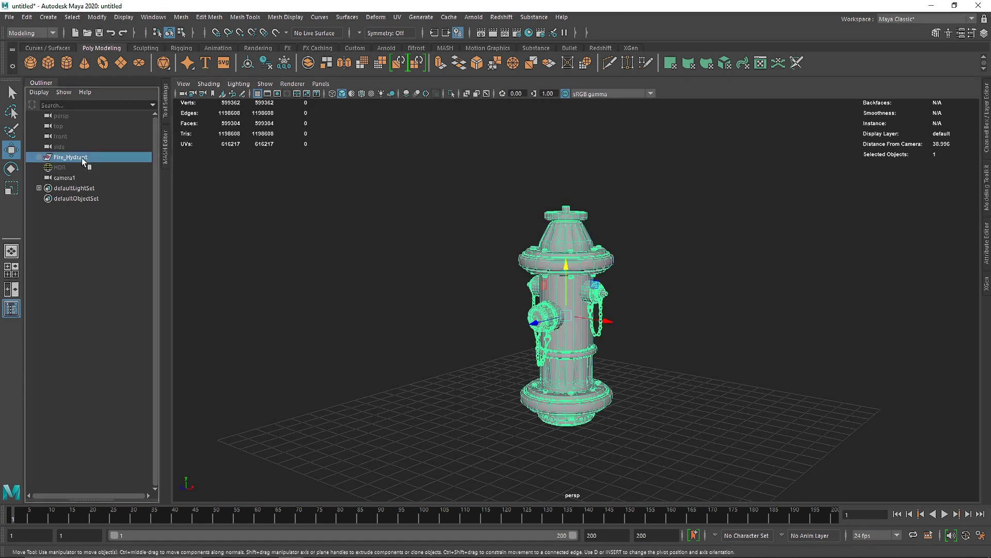
click(75, 167)
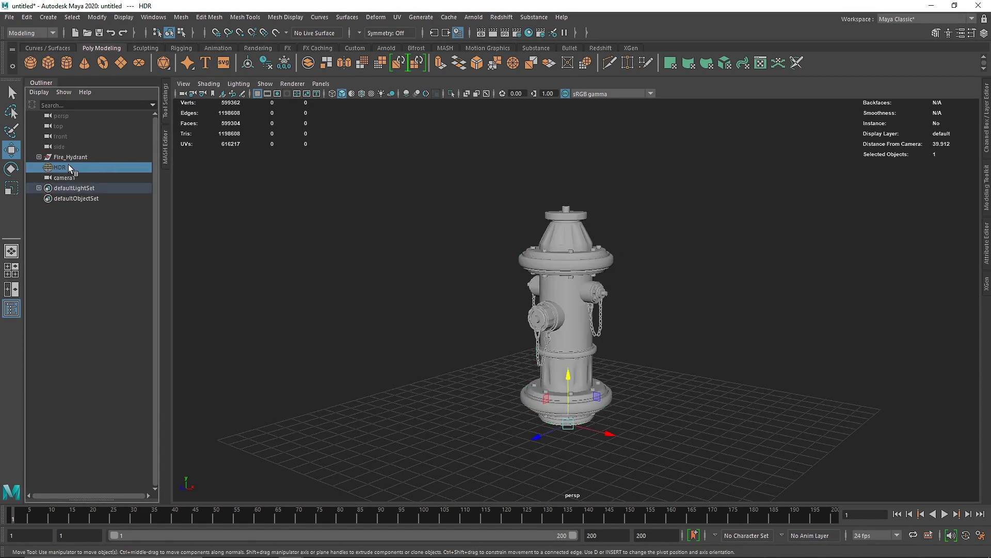
click(274, 194)
click(321, 83)
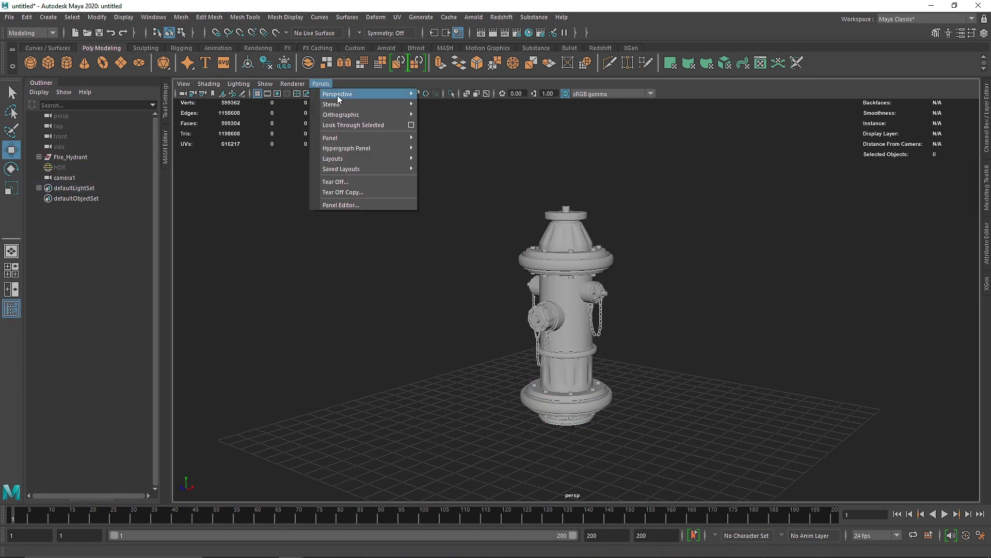
click(449, 103)
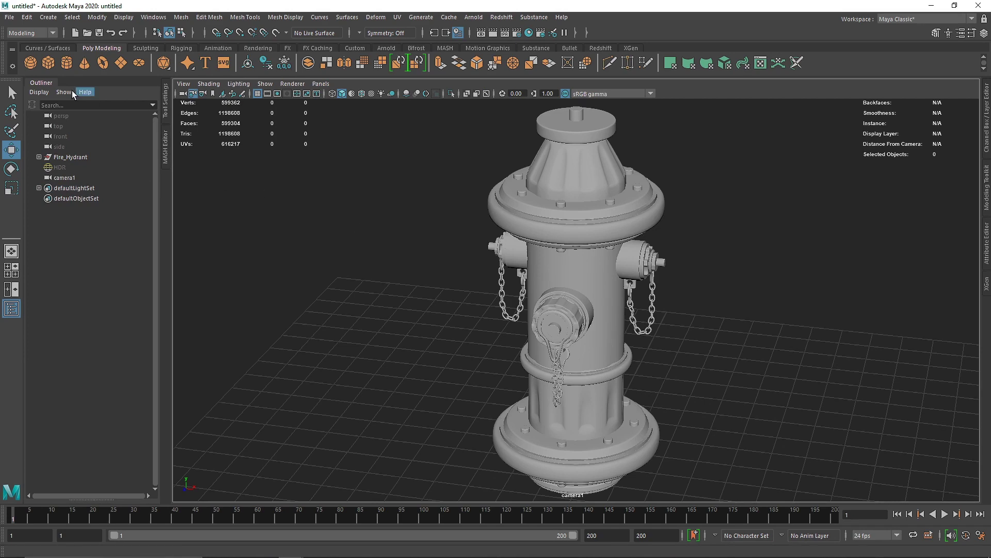
Create a polygon plane beneath the hydrant and scale it uniformly to about 49.7 in the perspective view.
click(39, 83)
click(120, 63)
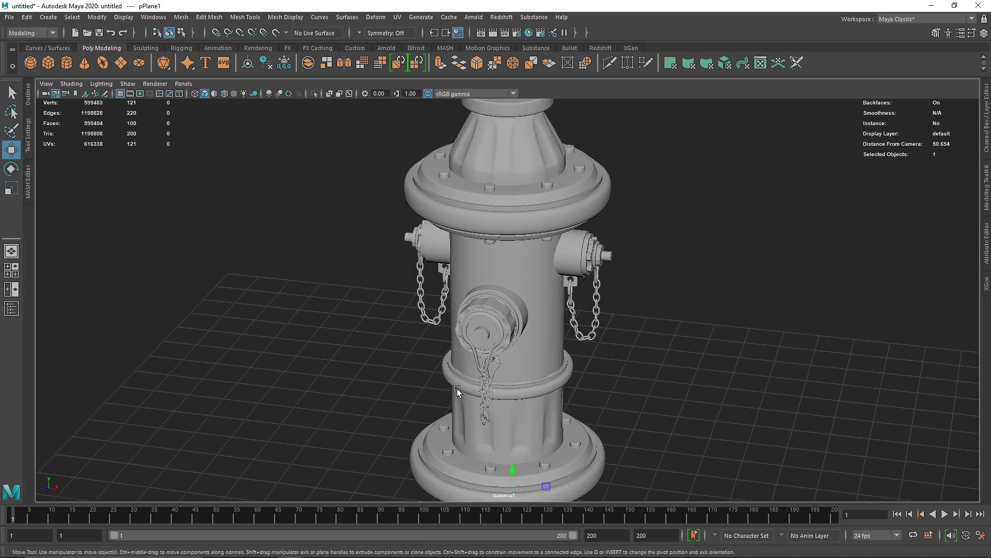
key(space)
click(485, 319)
key(r)
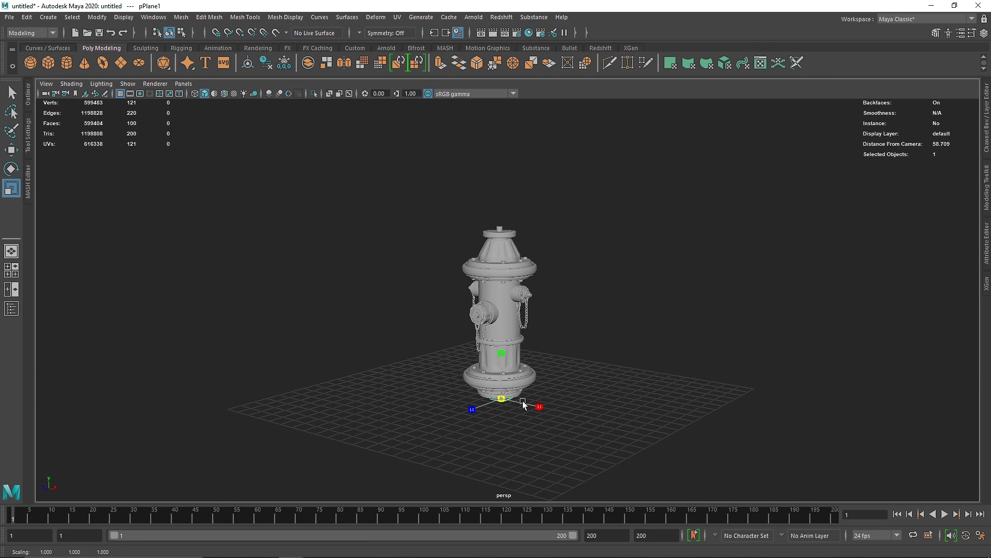
drag(503, 403, 646, 380)
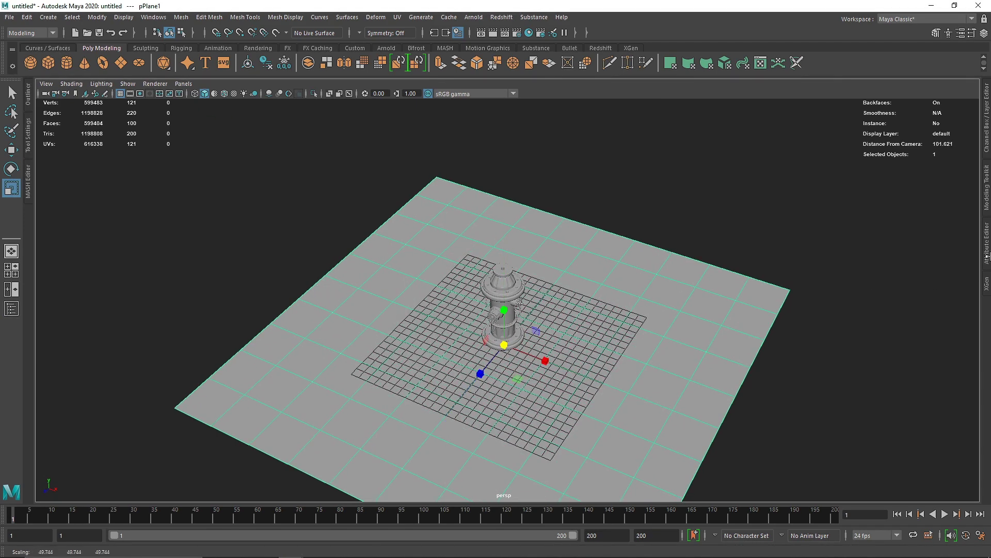
Set the ground plane's width and height subdivisions to 1.
click(987, 150)
click(867, 220)
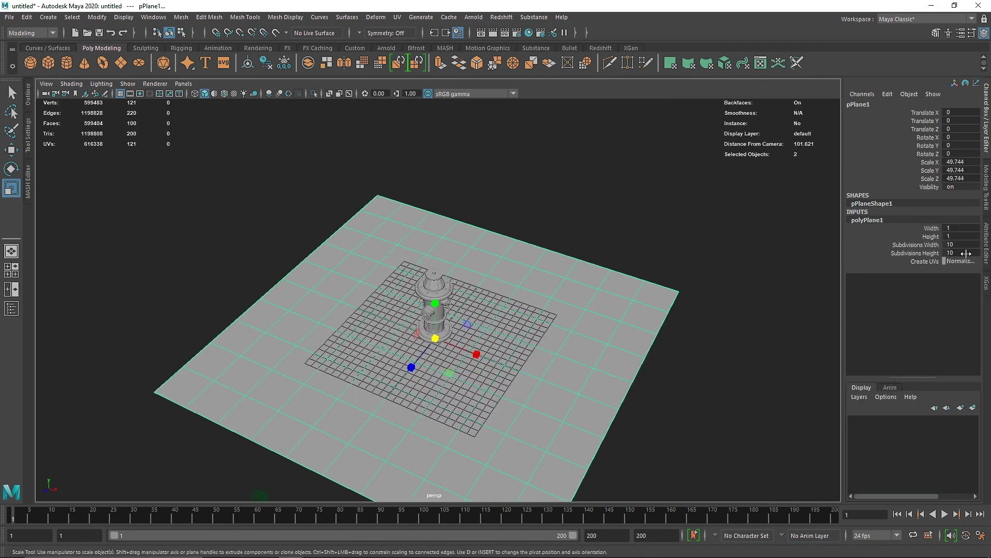
click(961, 244)
text(1)
key(Return)
key(Return)
click(750, 240)
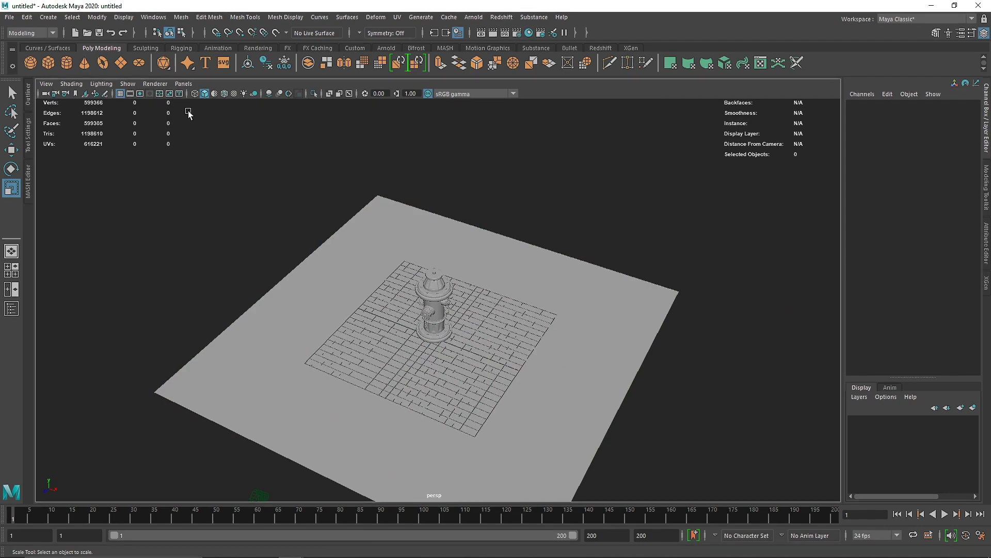
Open the Hypershade and create an Arnold aiMixShader material.
click(184, 84)
mouse_move(200, 95)
click(309, 94)
click(372, 186)
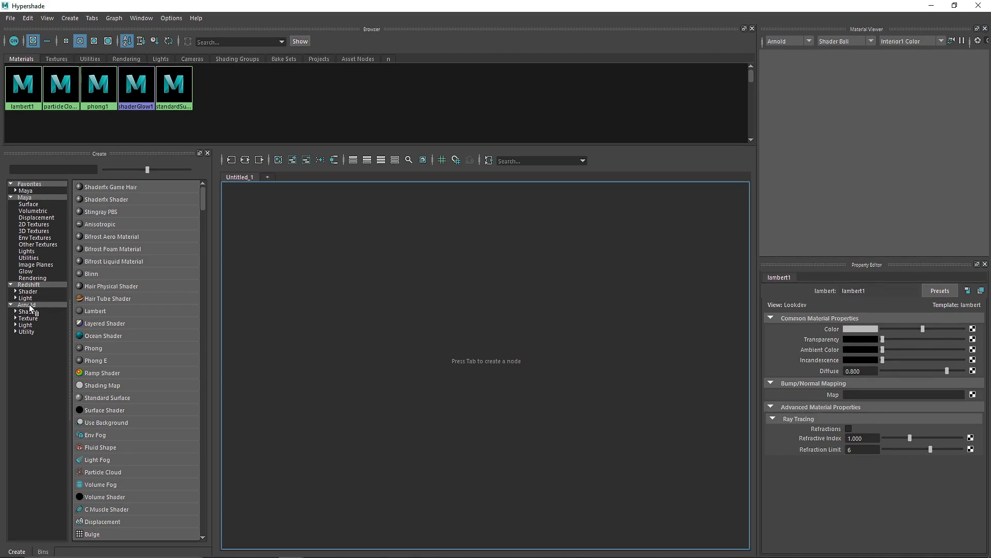
scroll(116, 361, down, 4)
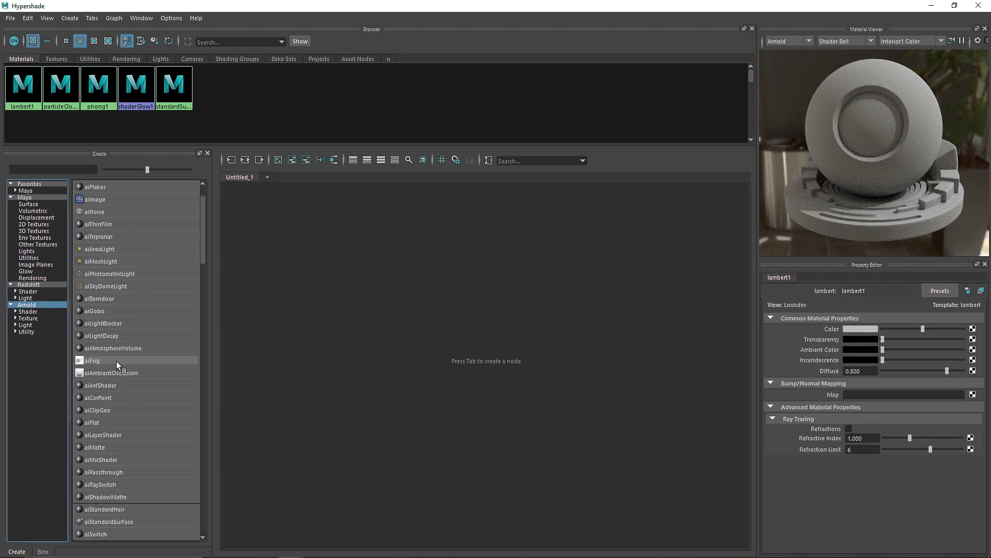
click(104, 348)
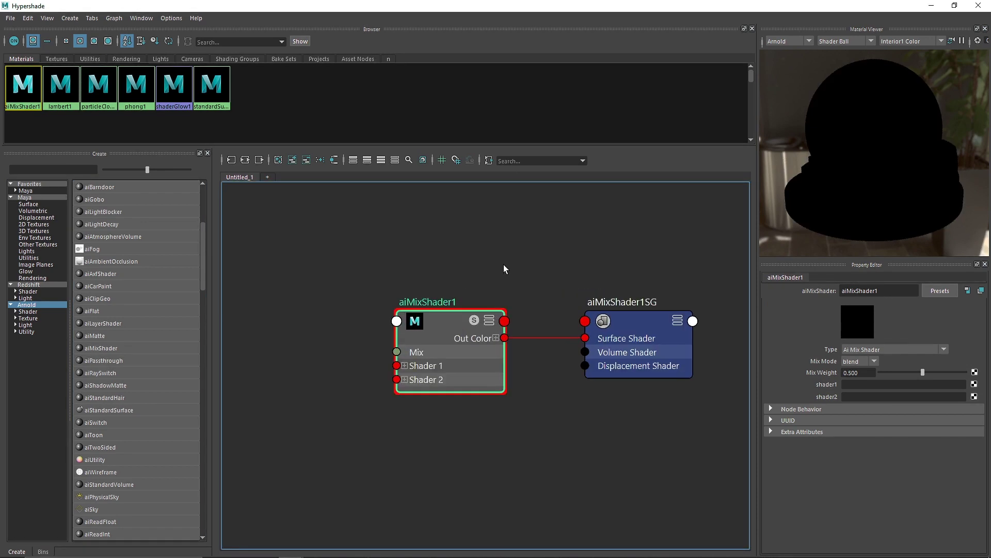
alt+middle_drag(504, 264, 564, 236)
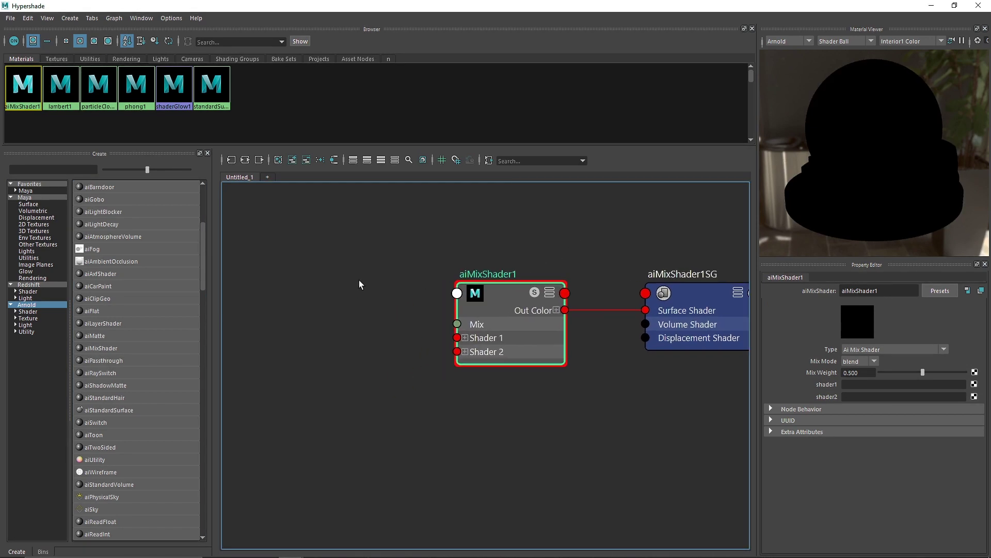
Add an aiStandardSurface without its own shading group and connect it to Shader 2 of the mix shader.
click(127, 410)
scroll(488, 246, down, 3)
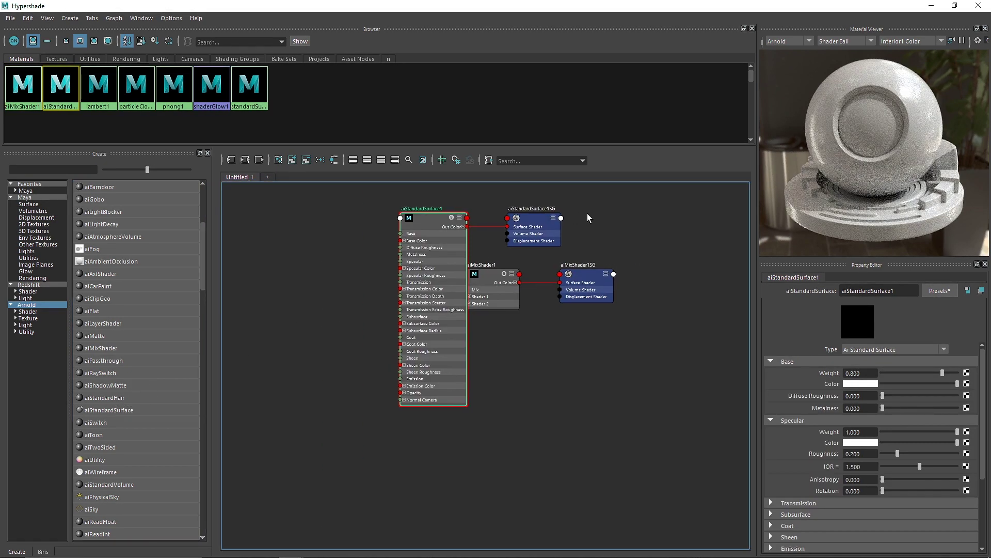
click(537, 228)
key(Delete)
drag(449, 235, 487, 296)
scroll(412, 318, up, 2)
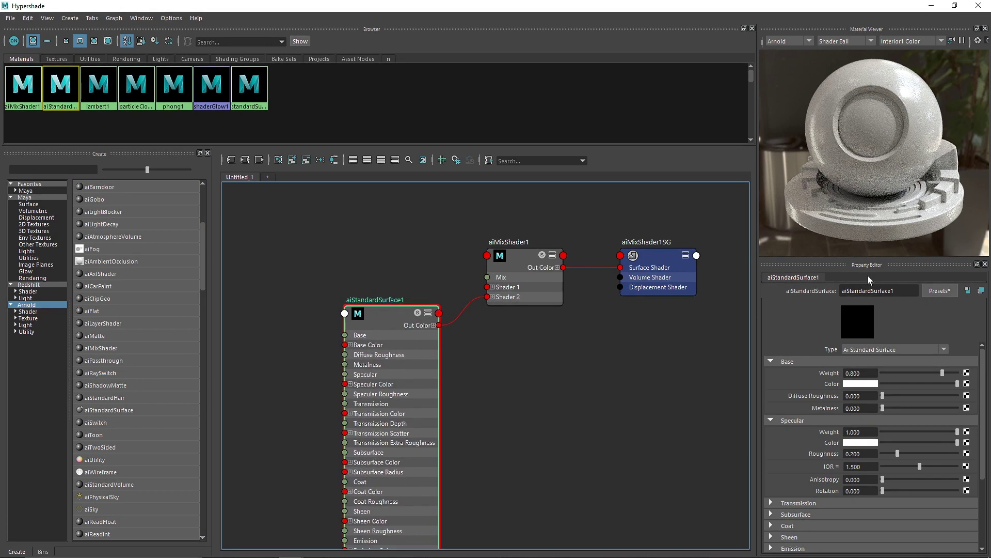
Rename the aiStandardSurface material as Metal.
double_click(869, 290)
text(Metal)
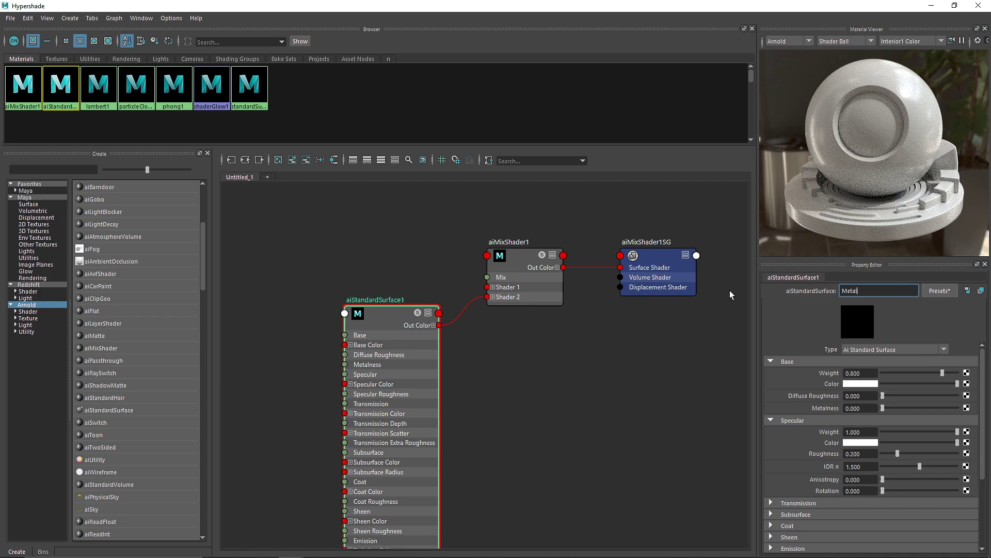
key(Return)
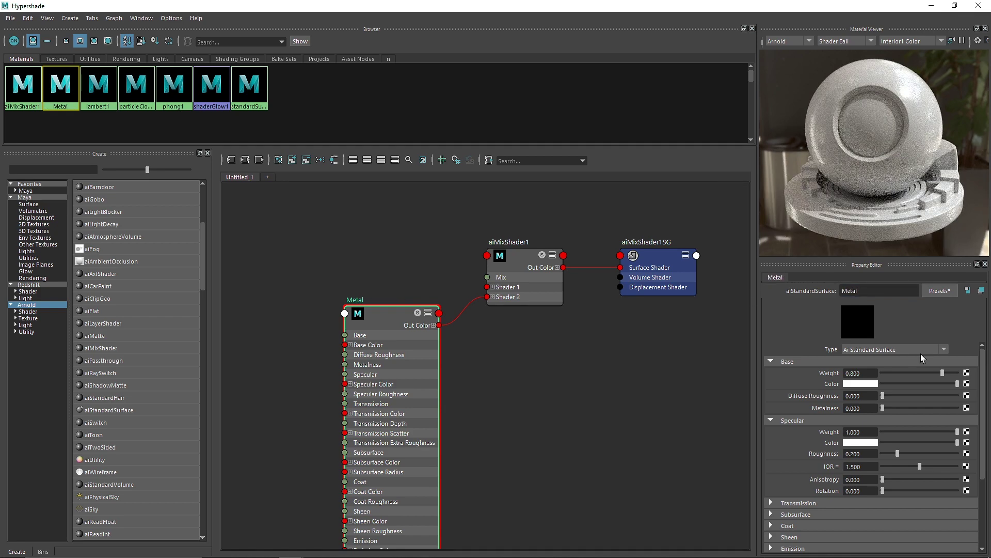
Apply a metal preset to the Metal shader, giving base weight 1, metalness 1 and specular roughness 0.25.
drag(922, 373, 959, 372)
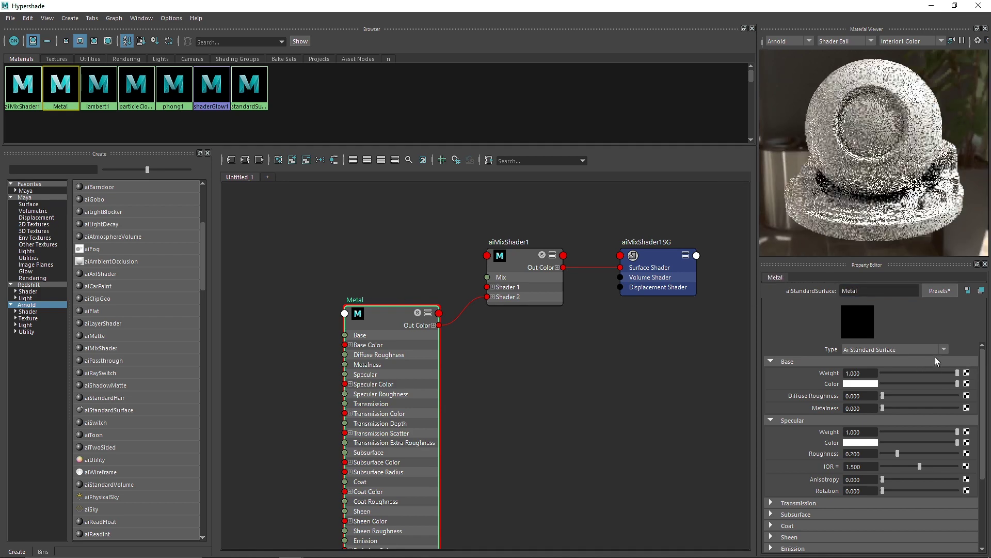
click(938, 291)
mouse_move(908, 51)
click(813, 57)
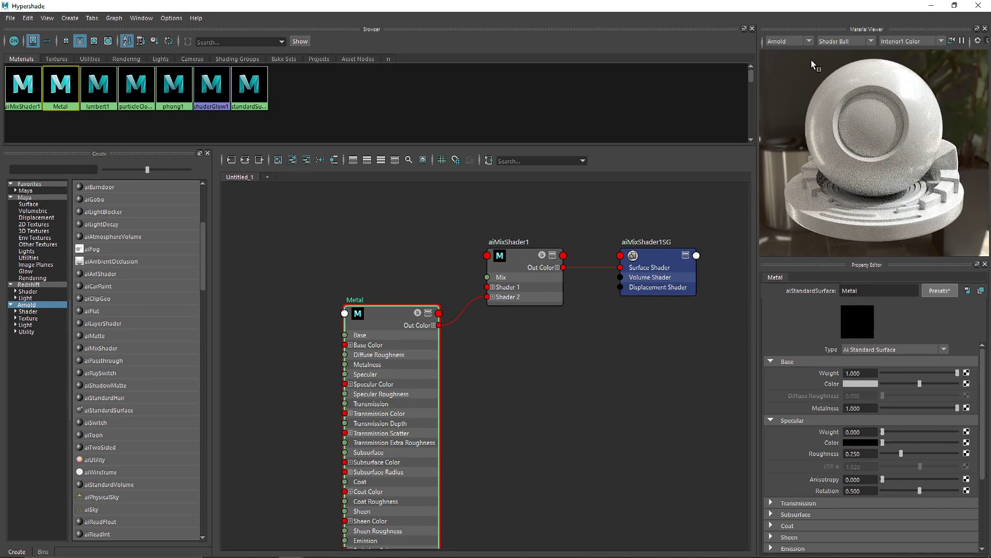
Collapse the Metal node in the graph and move it lower than the mix shader.
click(353, 160)
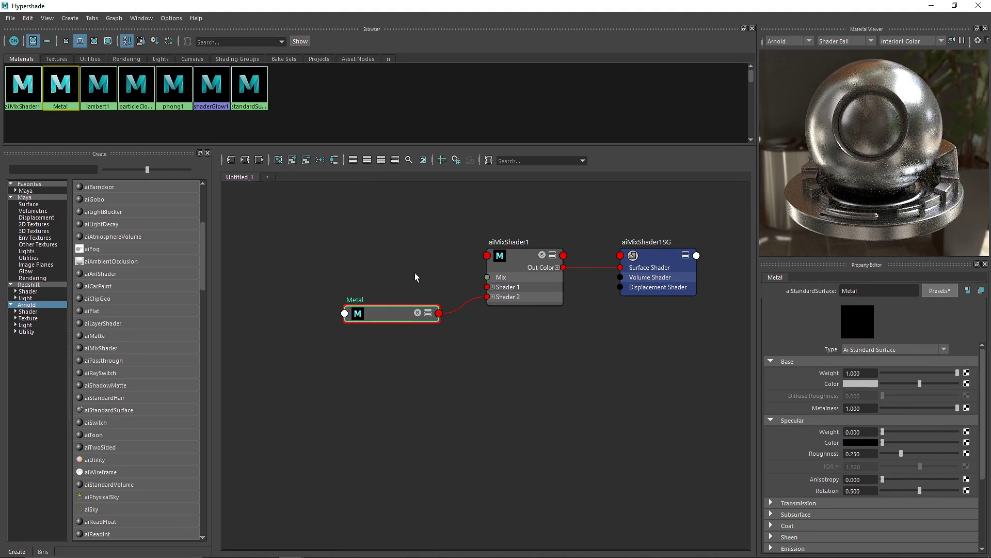
drag(399, 323, 406, 362)
click(526, 302)
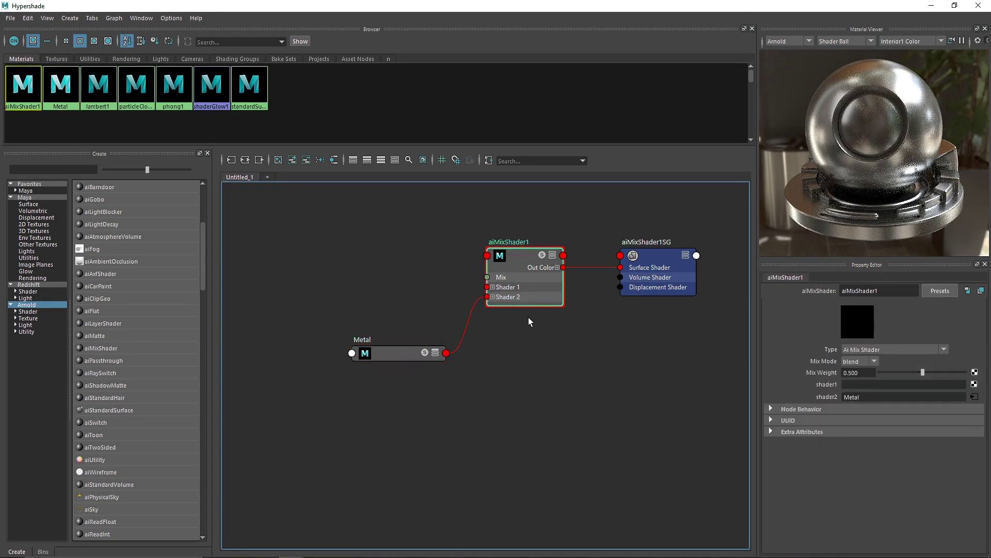
Add a second aiStandardSurface without its shading group and connect it to the mix shader's Shader 1 input.
click(136, 409)
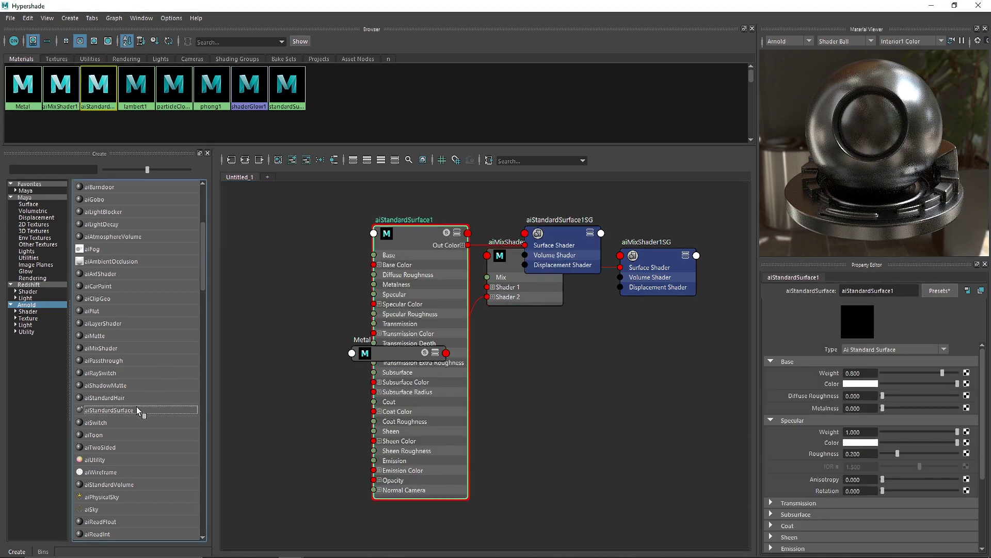
drag(418, 250, 499, 290)
click(566, 234)
key(Delete)
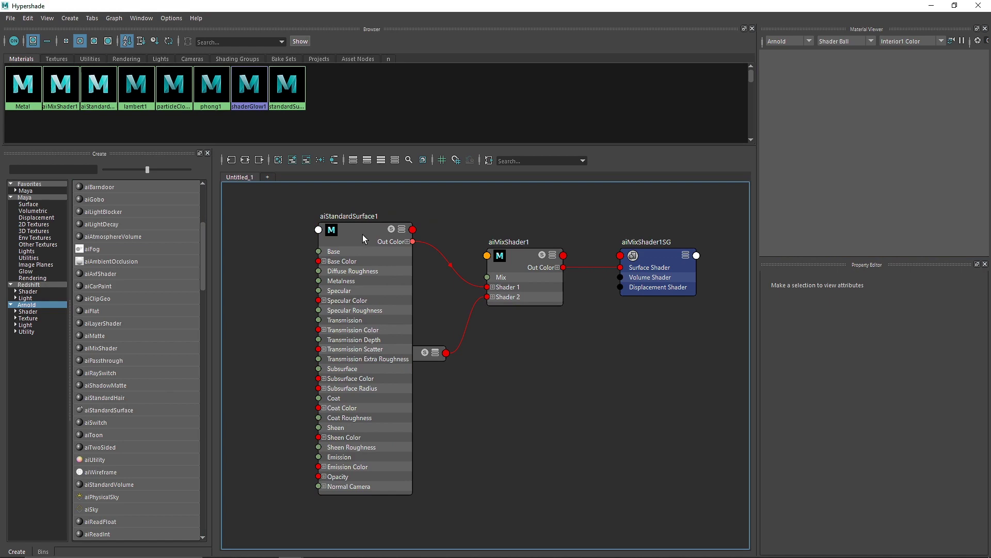
Rename the second aiStandardSurface material as Red_Paint.
click(362, 235)
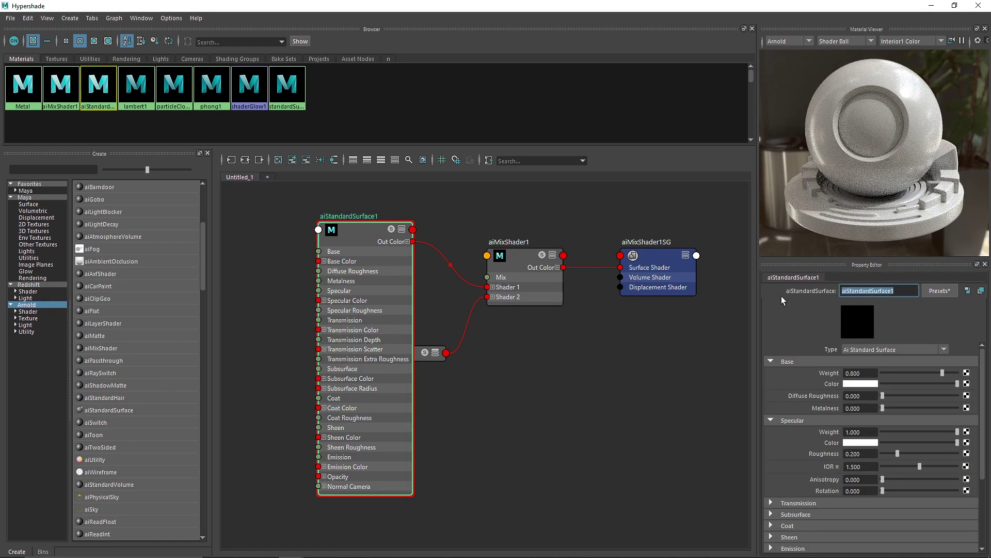
text(Red Paint)
key(Return)
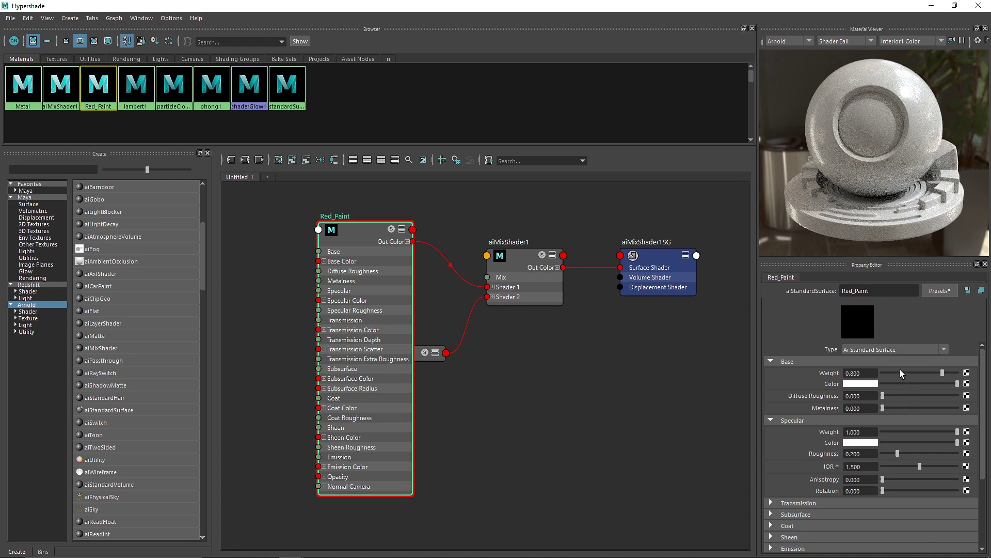
Apply a red metallic paint preset with specular roughness 0.4 to Red_Paint, and collapse its node beside the mix shader.
click(940, 290)
mouse_move(901, 37)
click(810, 35)
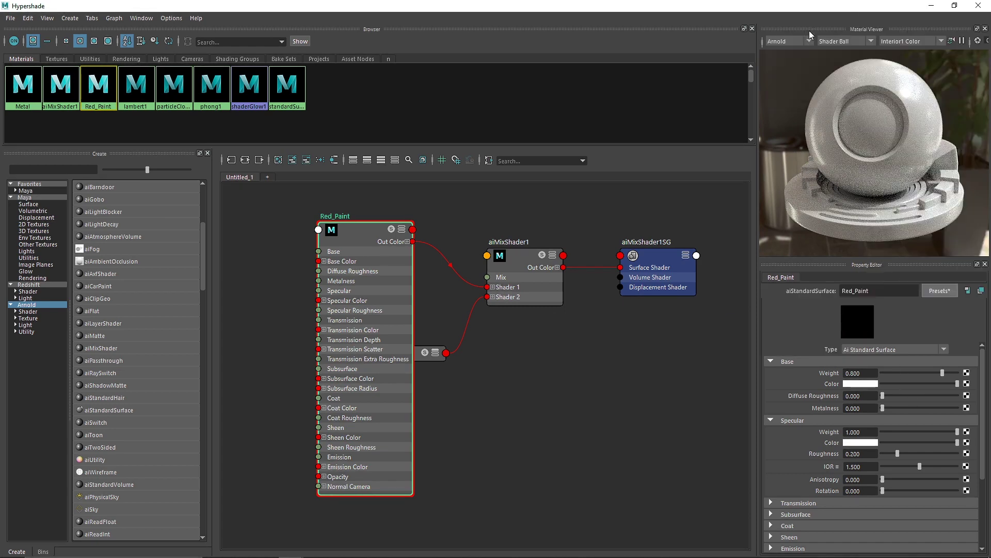
click(353, 160)
drag(375, 229, 404, 258)
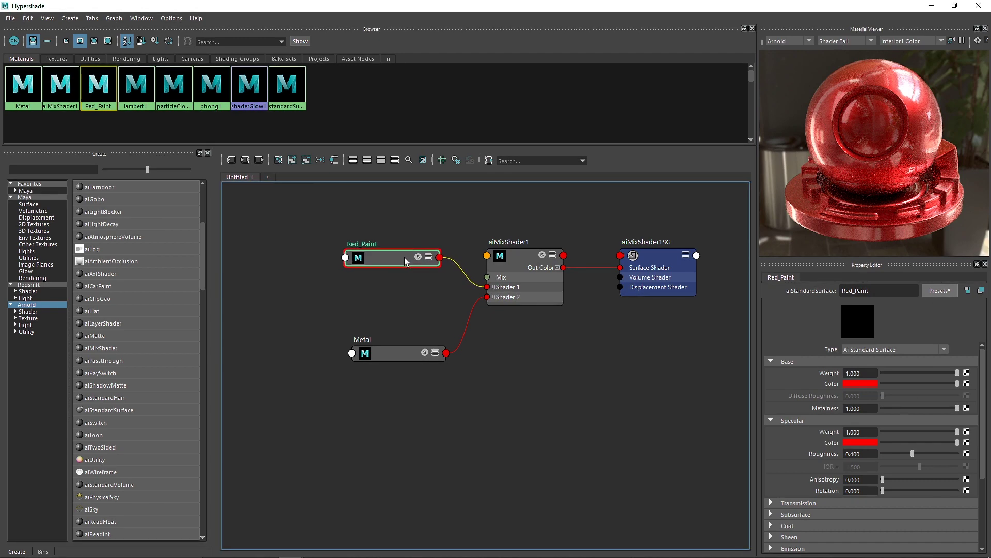
Rename the aiMixShader material as Hydrant.
click(555, 282)
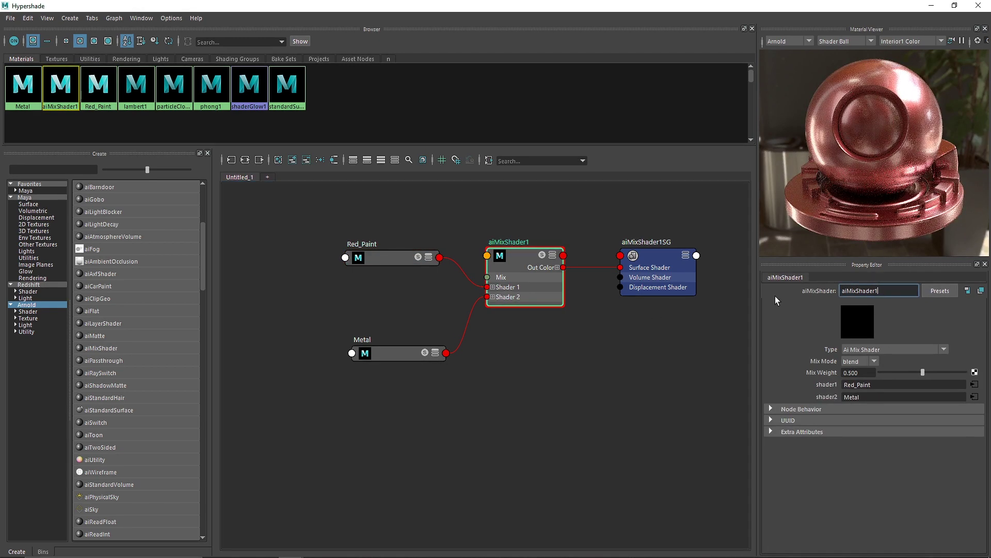
key(ctrl+a)
text(Hyra)
key(BackSpace)
key(BackSpace)
text(drant)
key(Return)
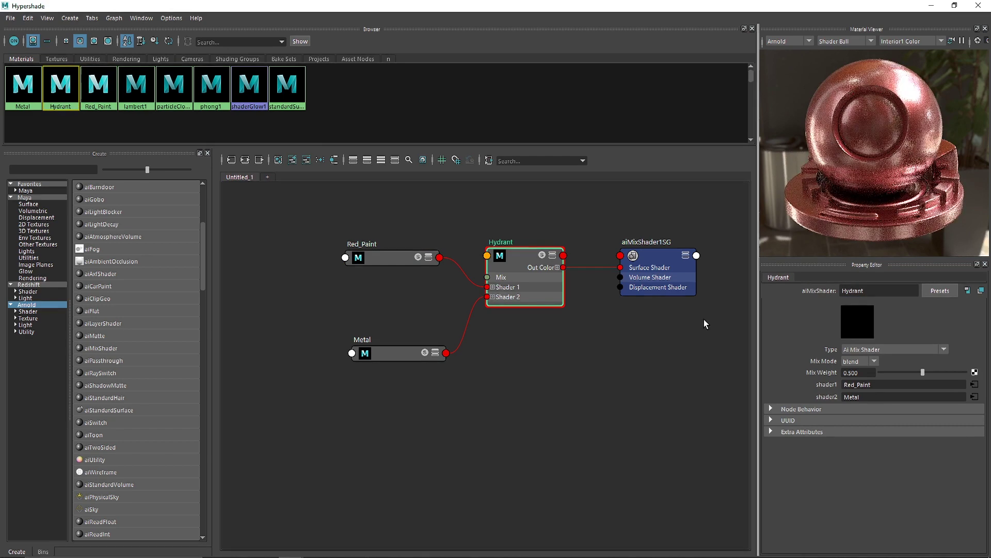
Move the Red_Paint and Metal nodes lower in the graph to clear space above them.
click(331, 289)
drag(374, 260, 364, 305)
drag(392, 351, 356, 372)
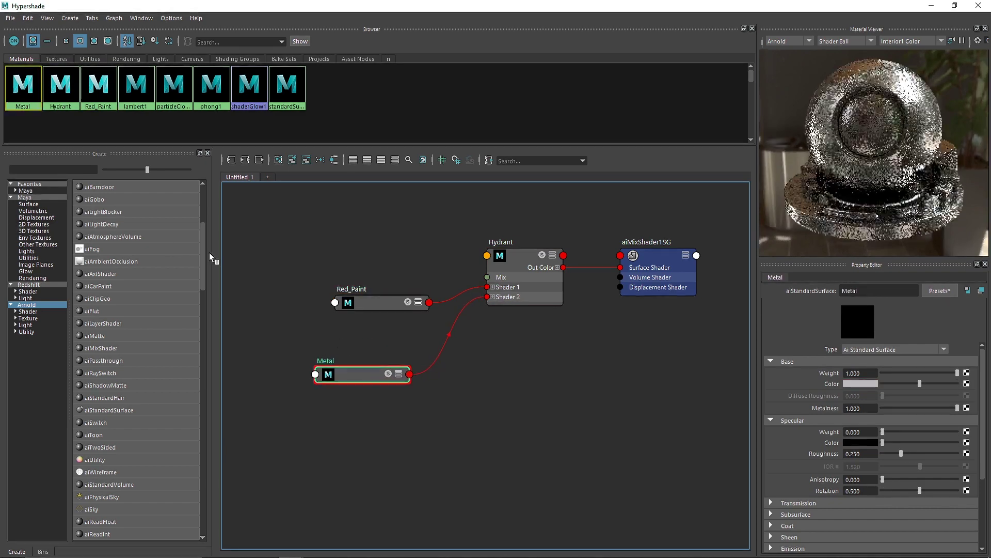
Create an Arnold aiCurvature node above the Red_Paint node and shift Red_Paint down to make room.
scroll(116, 258, up, 4)
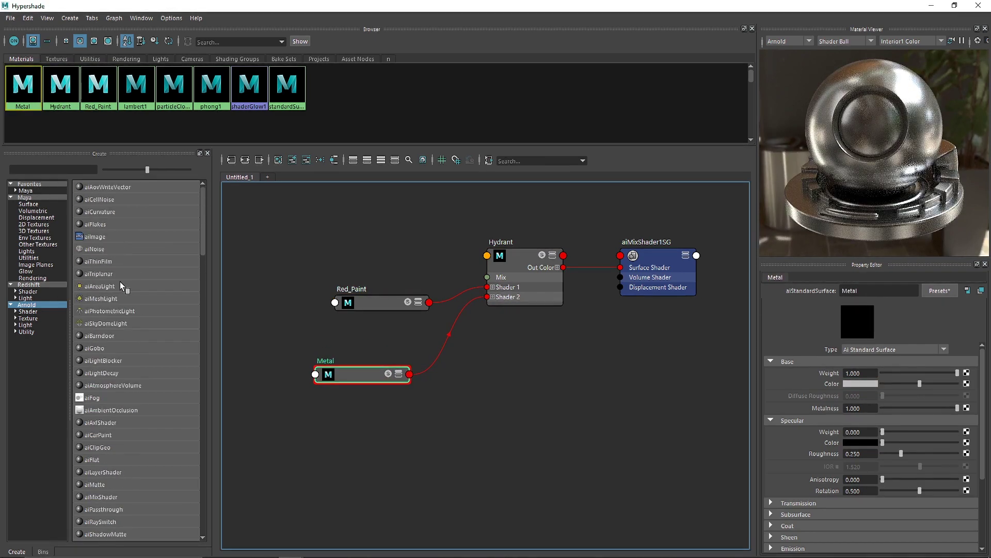
click(106, 211)
scroll(519, 401, up, 3)
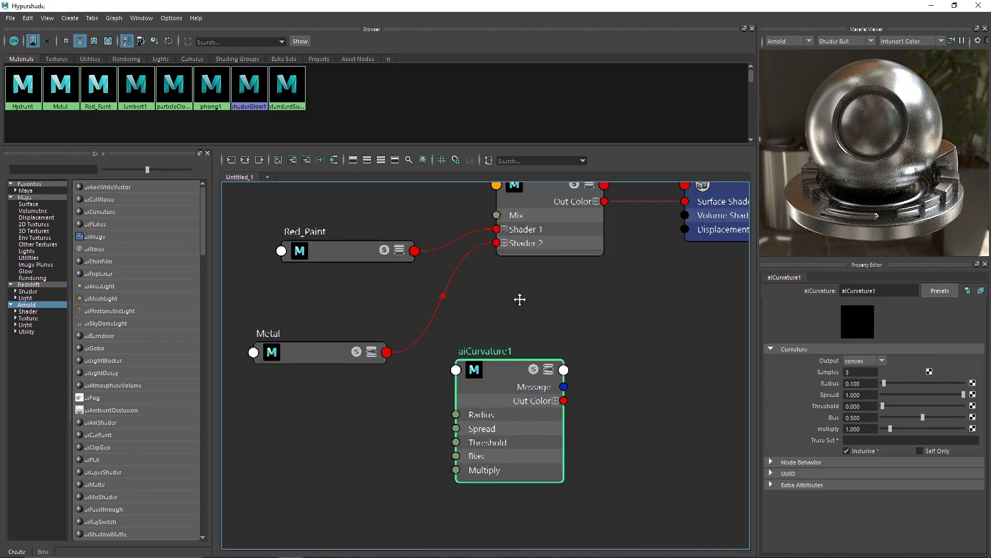
middle_drag(520, 294, 604, 434)
drag(575, 489, 403, 223)
scroll(403, 223, down, 2)
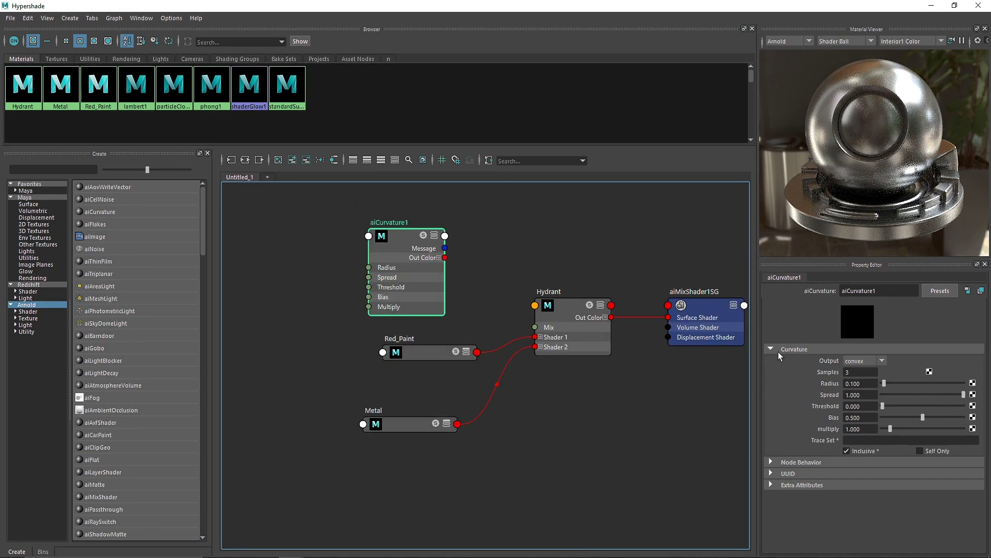
drag(429, 351, 398, 366)
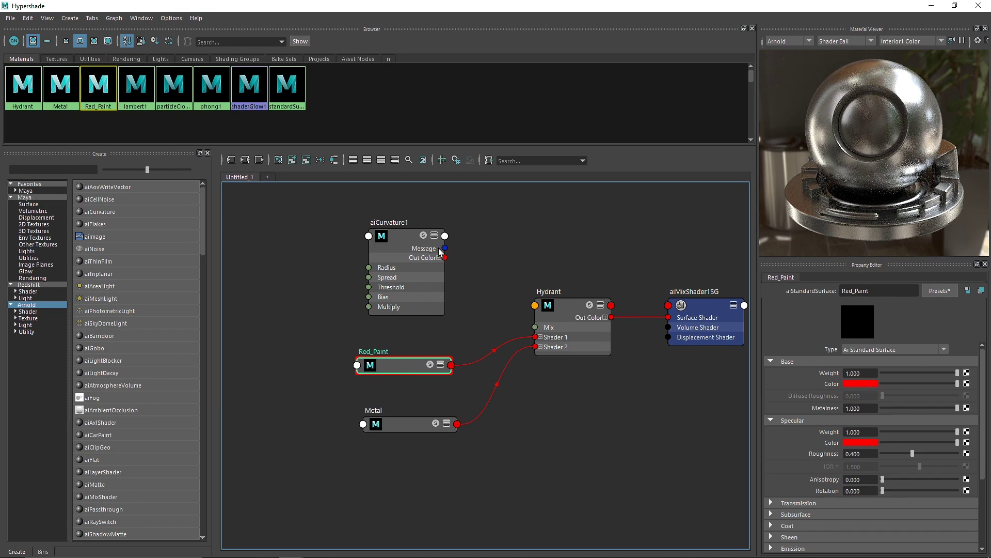
Move the aiCurvature node slightly upward in the graph, above the Red_Paint and Metal nodes.
key(Right)
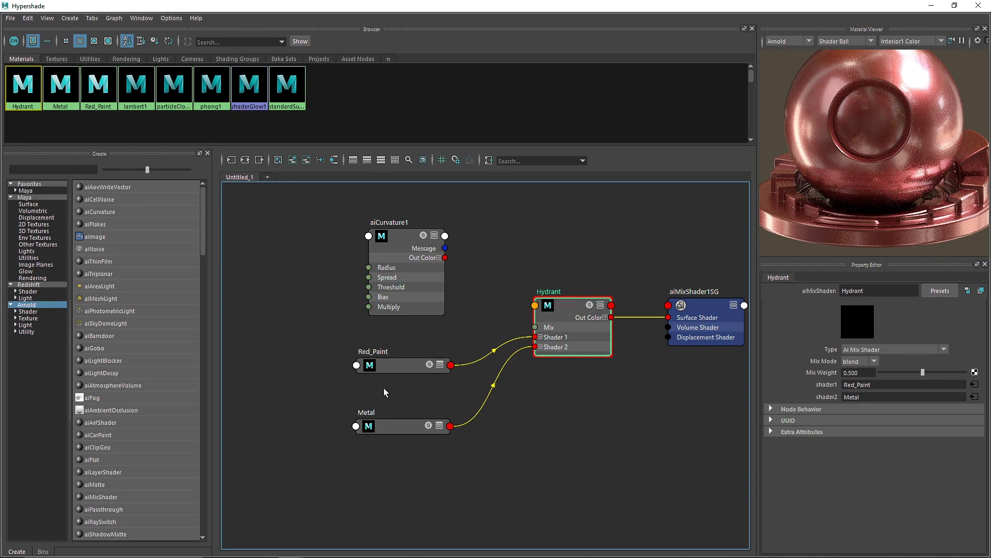
click(387, 365)
click(395, 427)
click(563, 224)
drag(433, 264, 431, 256)
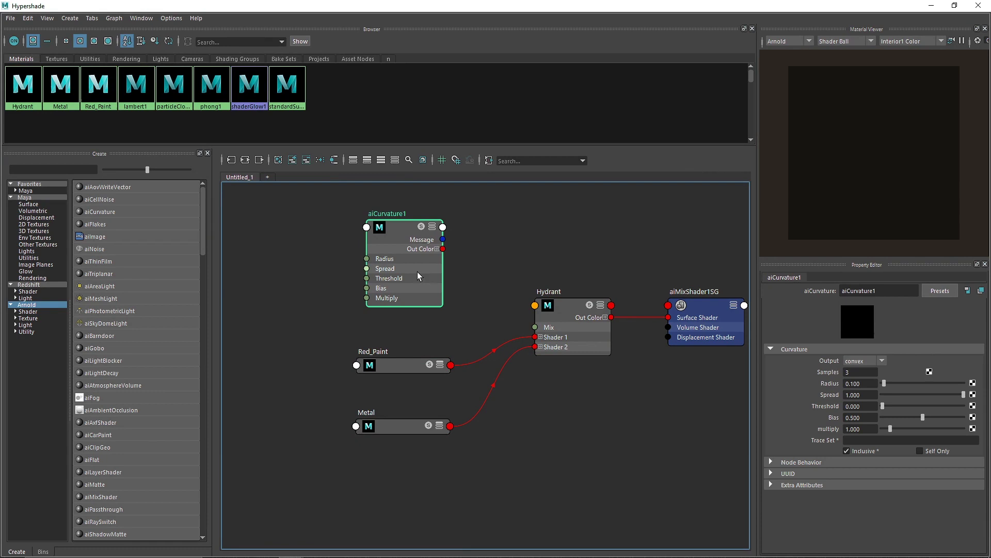
Connect the Out Color R of aiCurvature1 to the Mix input of the Hydrant shader.
drag(443, 250, 535, 327)
click(437, 248)
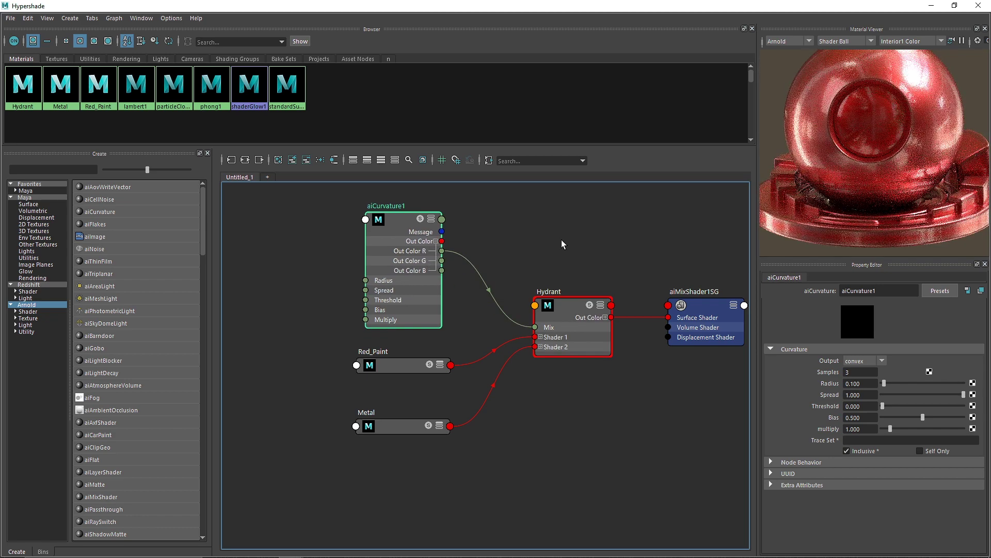
alt+middle_drag(562, 243, 522, 279)
click(530, 369)
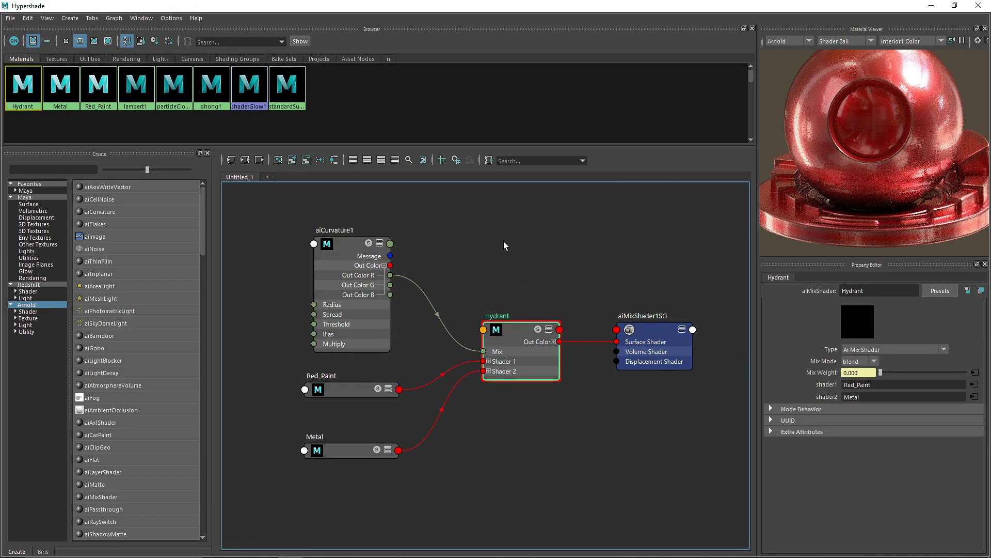
Delete the connection between aiCurvature1 and Hydrant's Mix input.
click(444, 321)
key(Delete)
Return to the modeling scene and start an Arnold RenderView render of cameraShape1 beside the viewport.
click(931, 5)
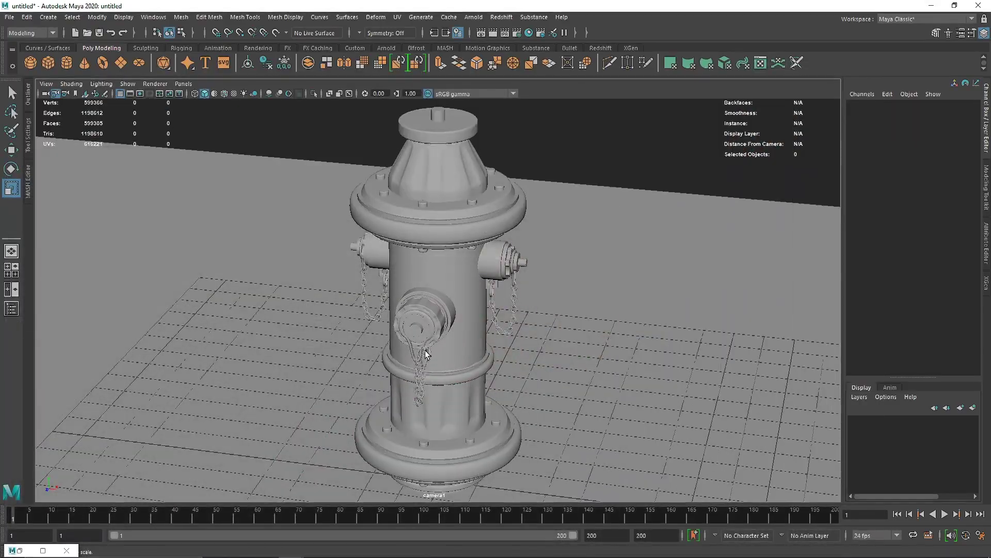
click(385, 47)
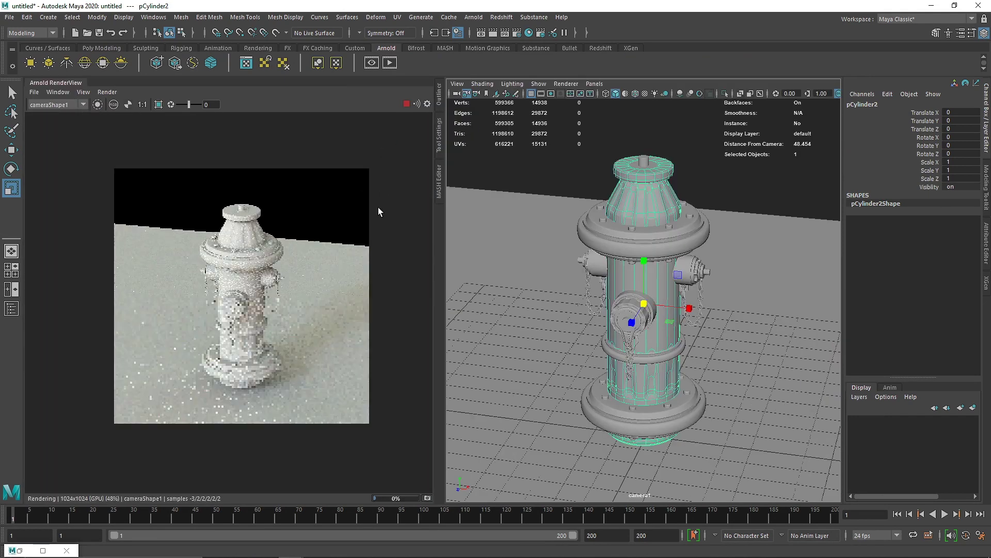
click(324, 276)
Move the ground plane back to about -18.13 in Z and scale it uniformly to about 67.4 to fill the background.
click(562, 371)
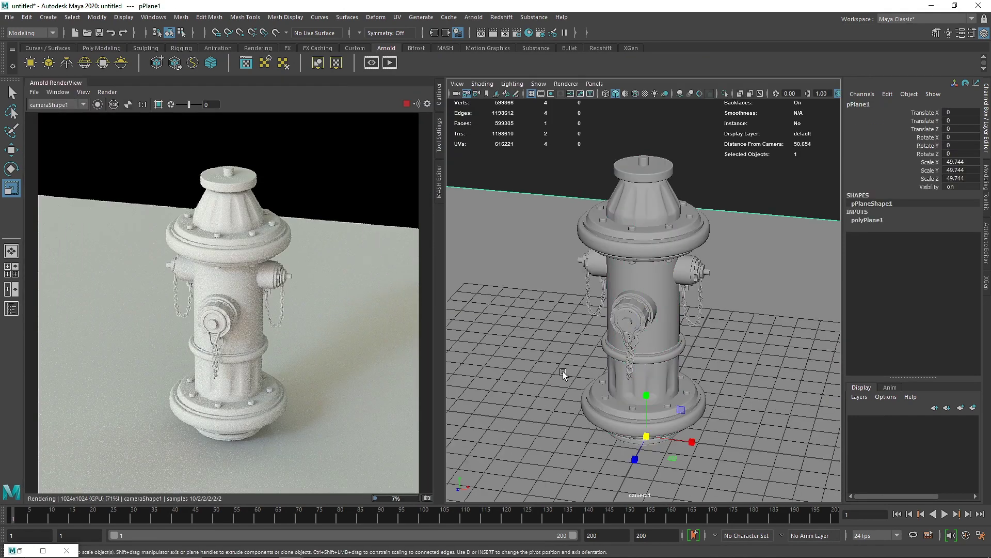
key(w)
drag(637, 458, 764, 261)
key(r)
scroll(348, 271, down, 2)
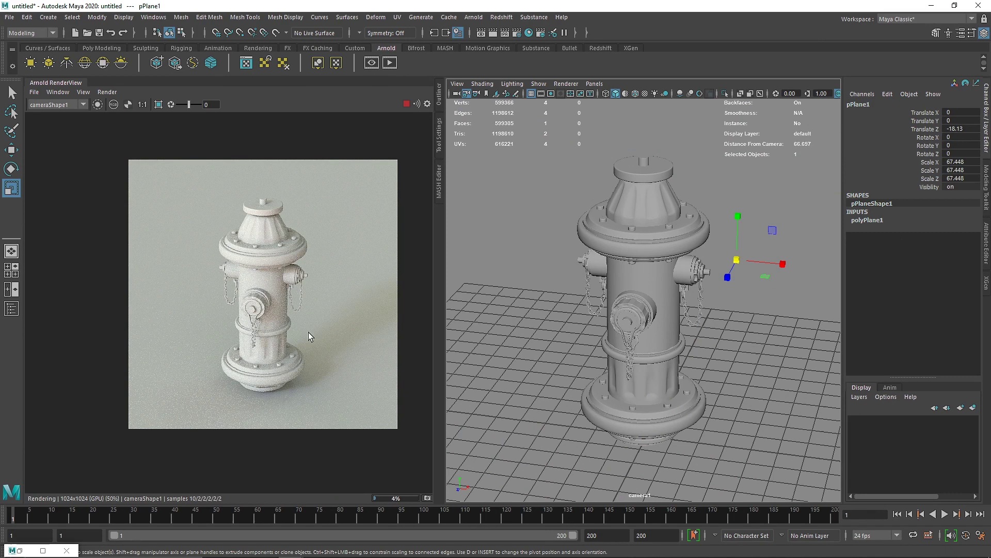
Assign the existing Hydrant material to the whole fire hydrant and check its upper body with a crop region in the render.
click(650, 252)
right_drag(651, 249, 739, 483)
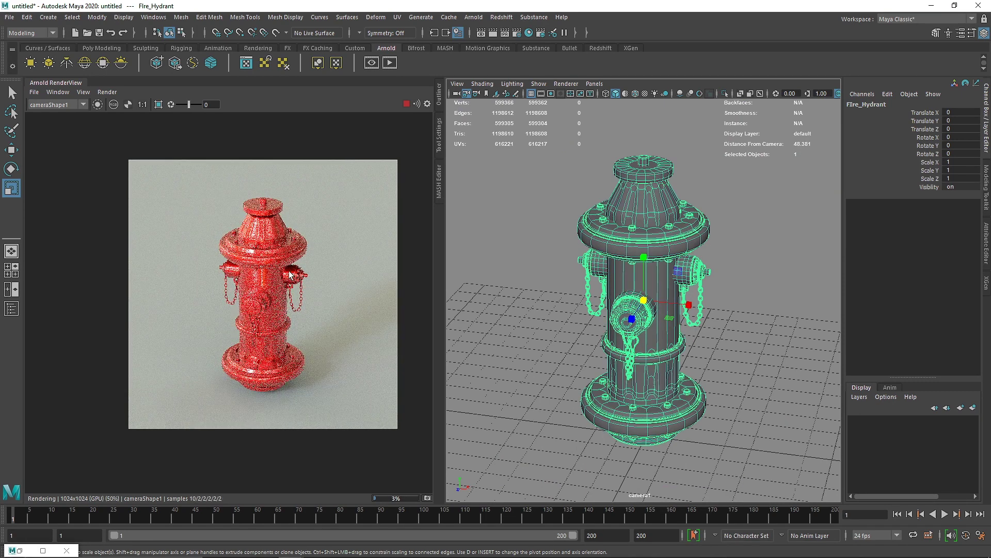
scroll(290, 275, up, 2)
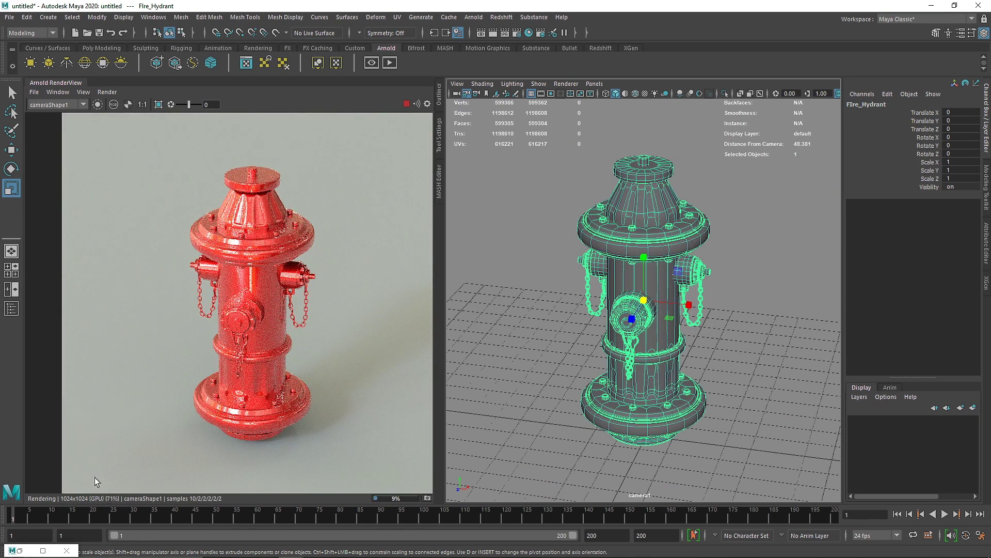
scroll(238, 257, up, 6)
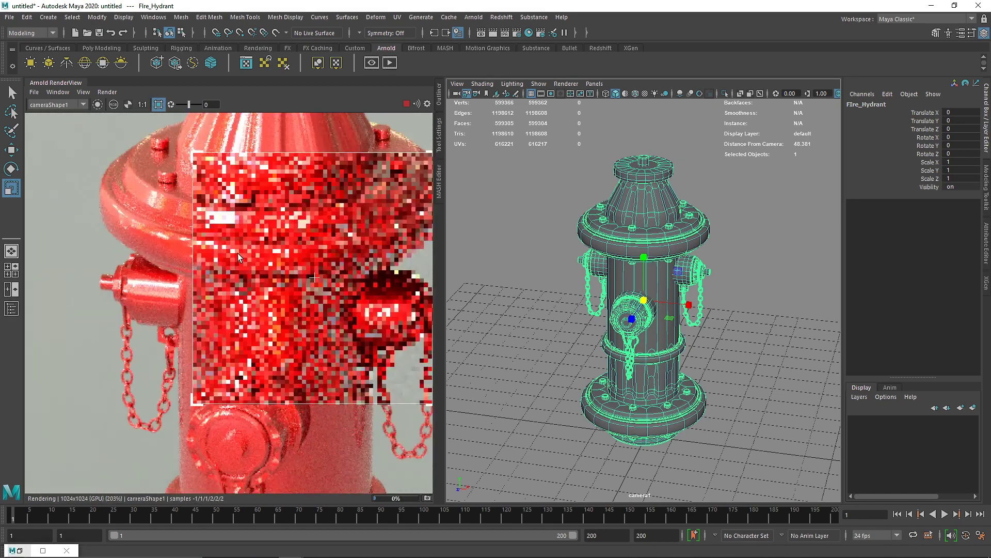
scroll(237, 255, down, 2)
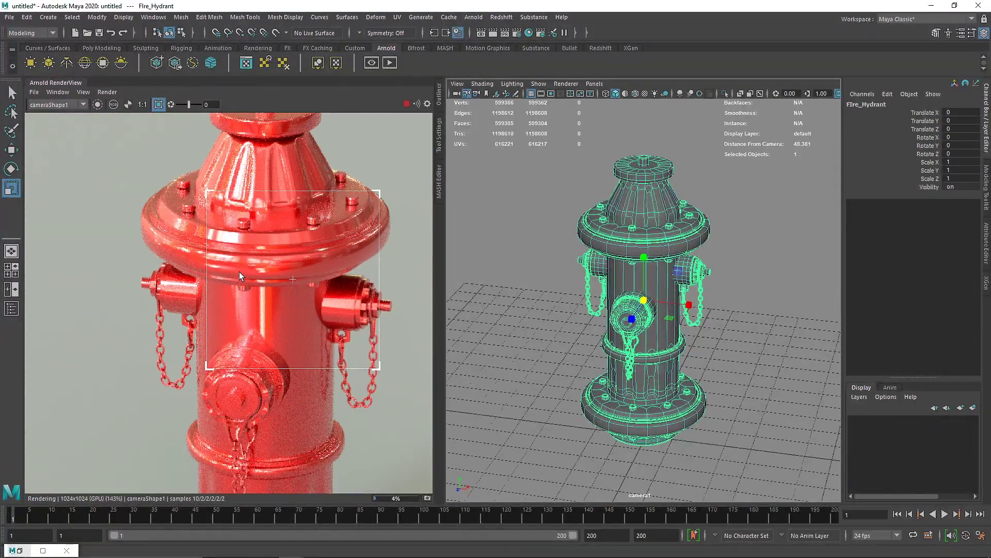
click(159, 105)
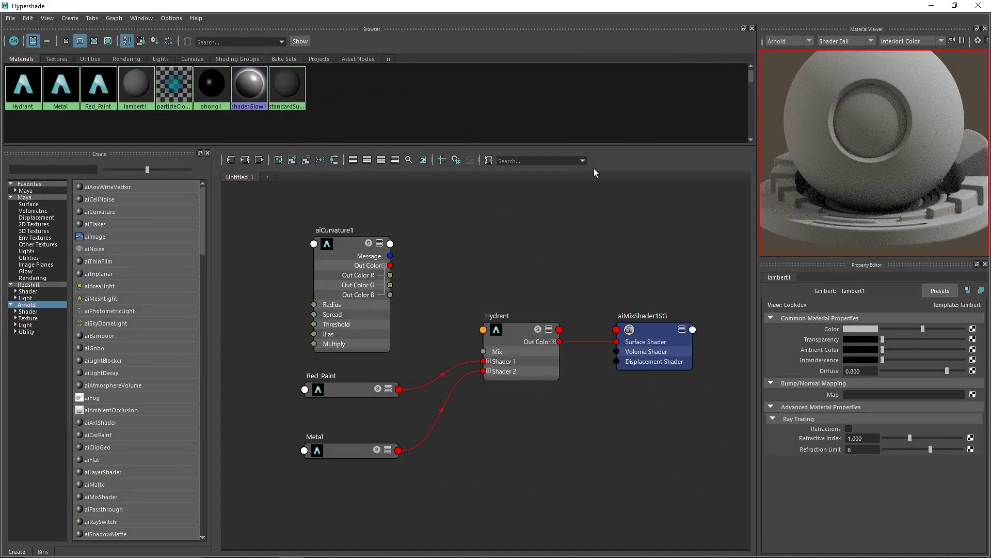
Connect aiCurvature1's Out Color R to Hydrant's Mix input again and refresh the Arnold render.
drag(390, 274, 483, 351)
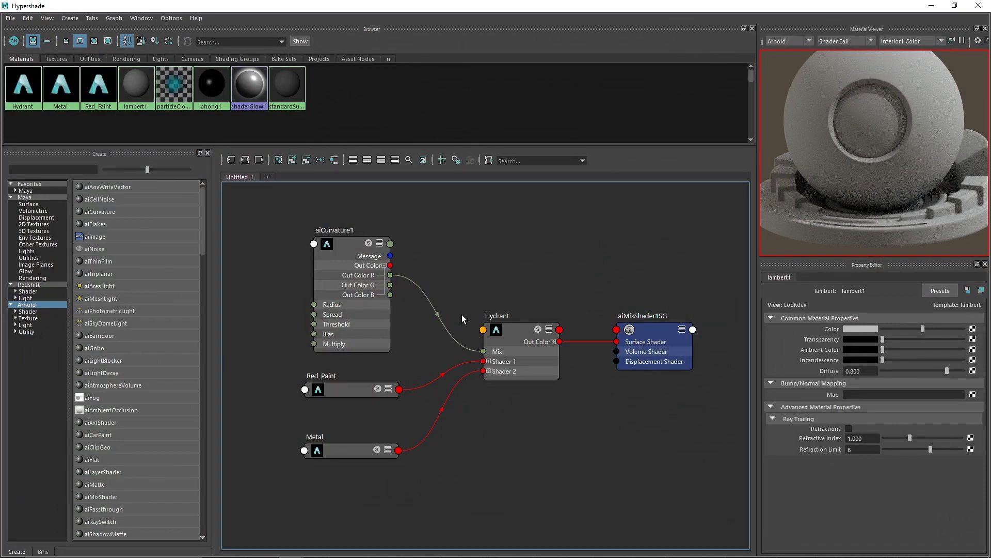
click(521, 333)
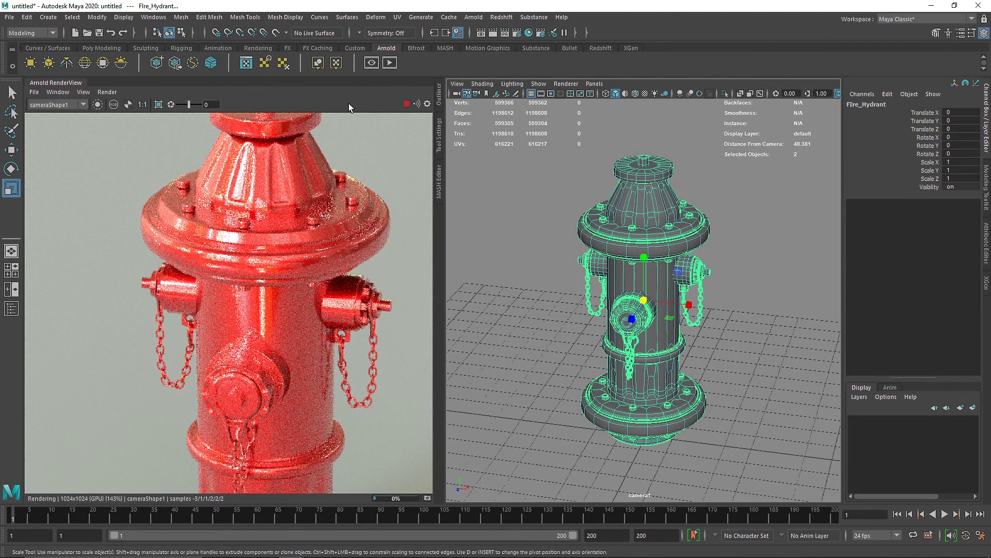
click(103, 92)
click(129, 167)
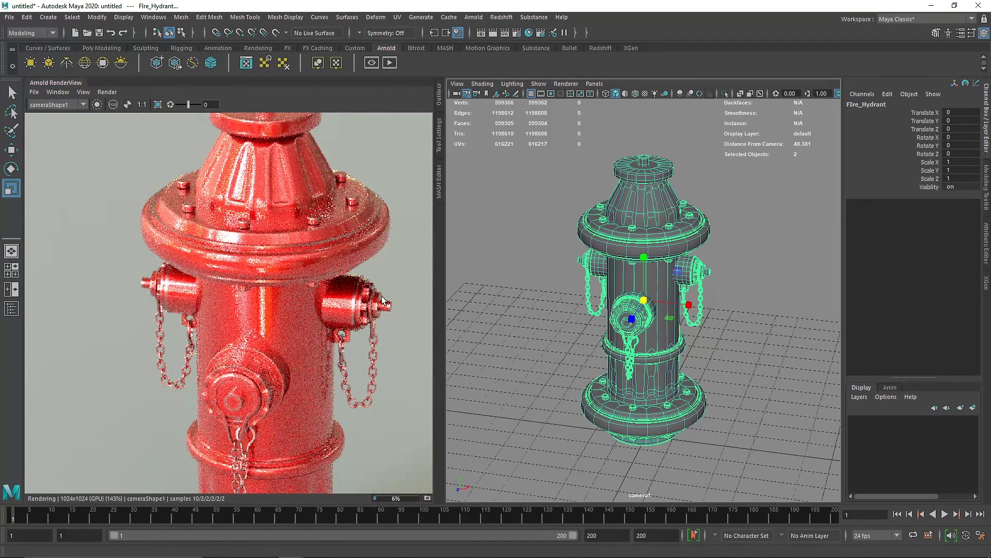
Examine the curvature effect on the front outlet cap and the upper body up close, using crop regions in the render.
click(211, 345)
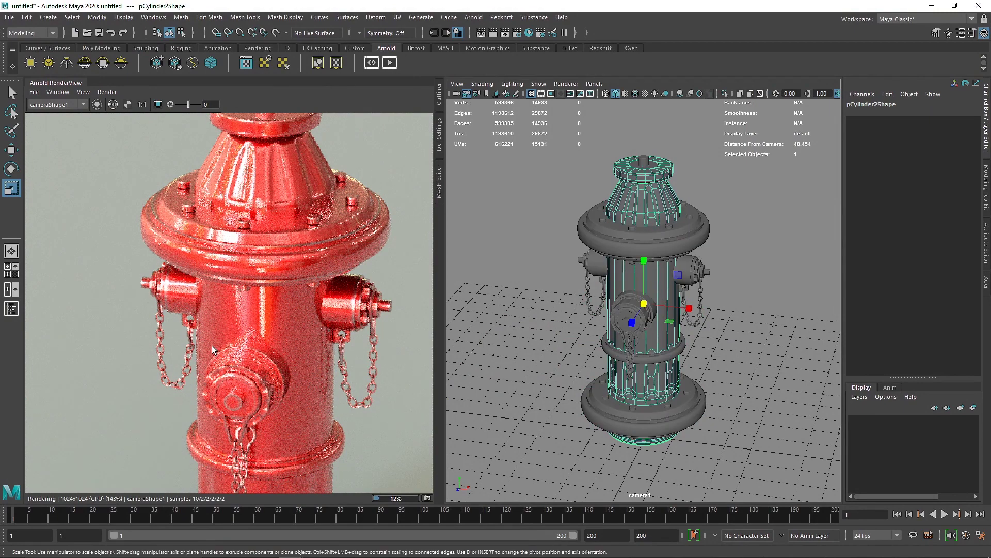
drag(211, 346, 290, 408)
scroll(263, 383, up, 4)
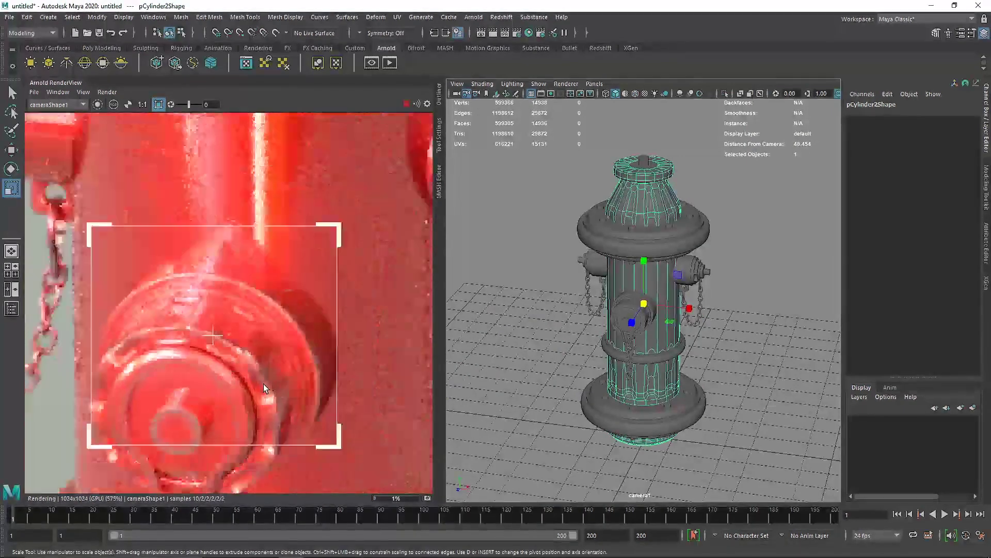
scroll(263, 383, down, 5)
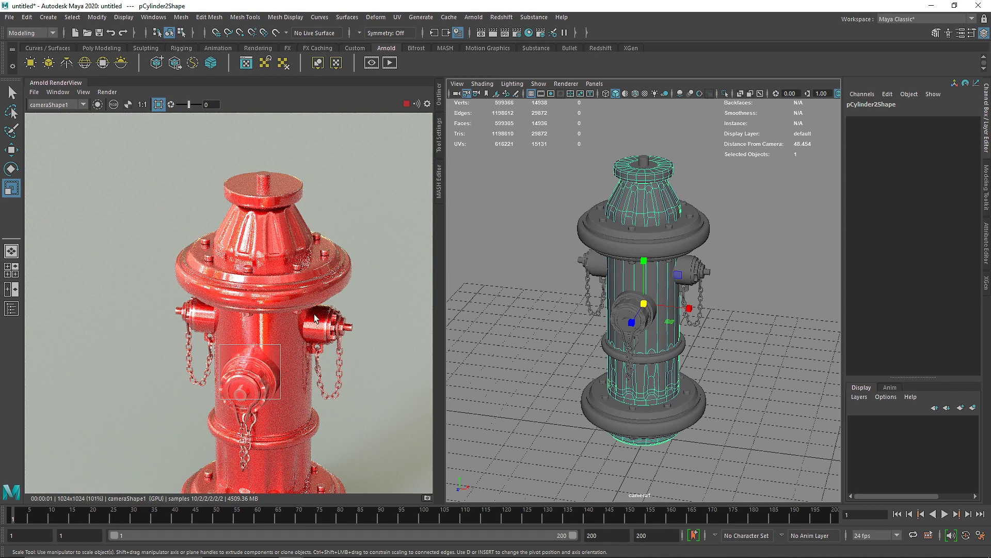
drag(238, 279, 287, 358)
scroll(268, 334, up, 2)
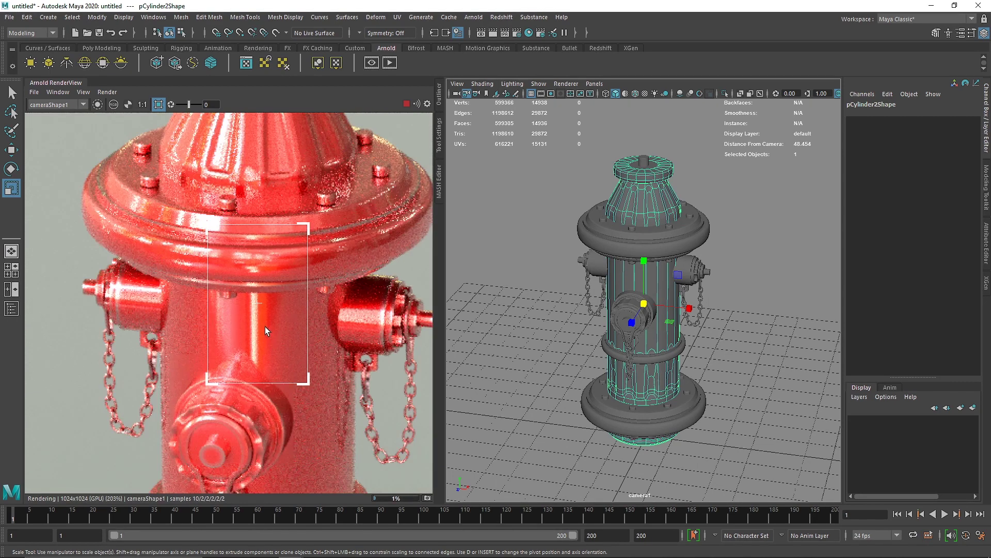
scroll(261, 315, down, 3)
scroll(257, 318, up, 2)
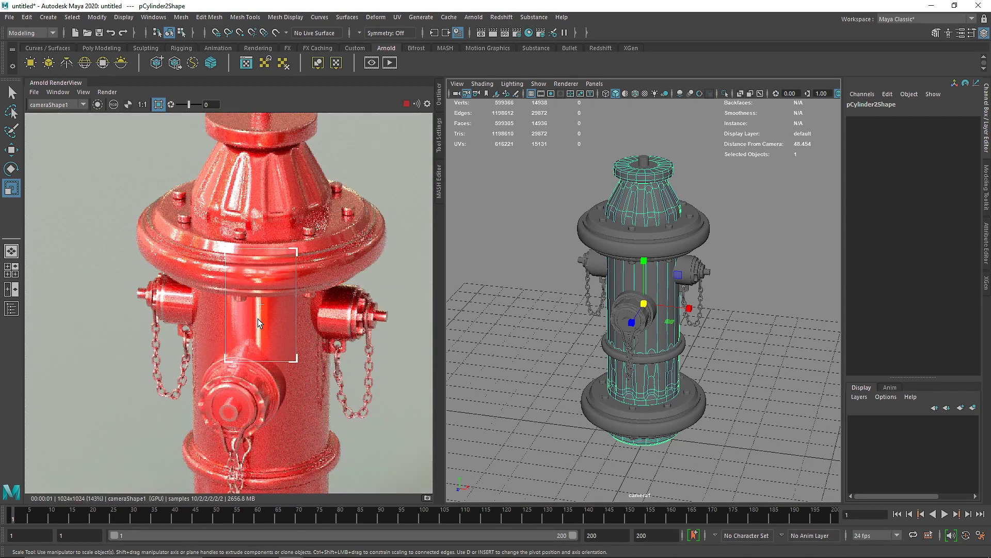
Open the Red_Paint material's attributes from the hydrant's side outlet and expose its Coat settings.
click(685, 277)
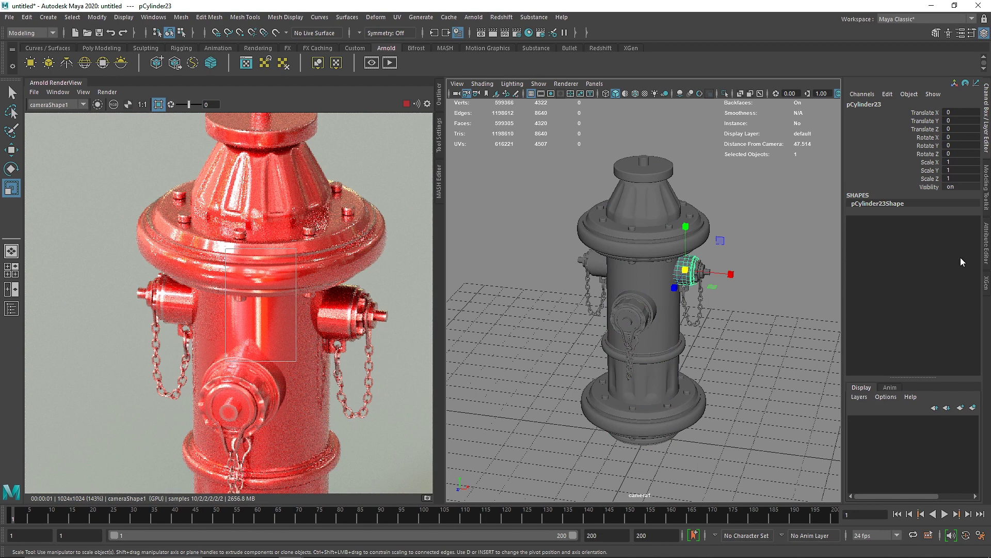
key(q)
key(ctrl+a)
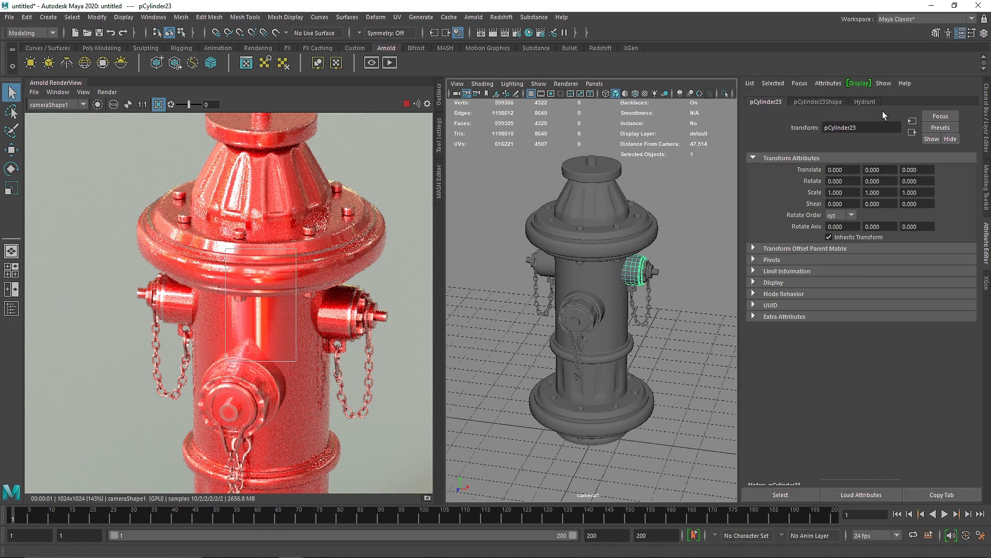
click(966, 233)
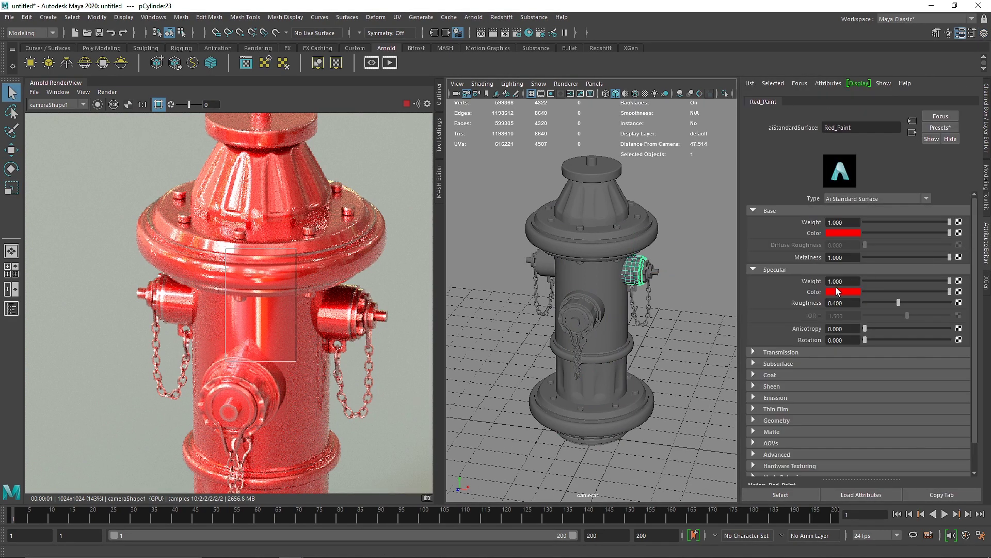
click(779, 375)
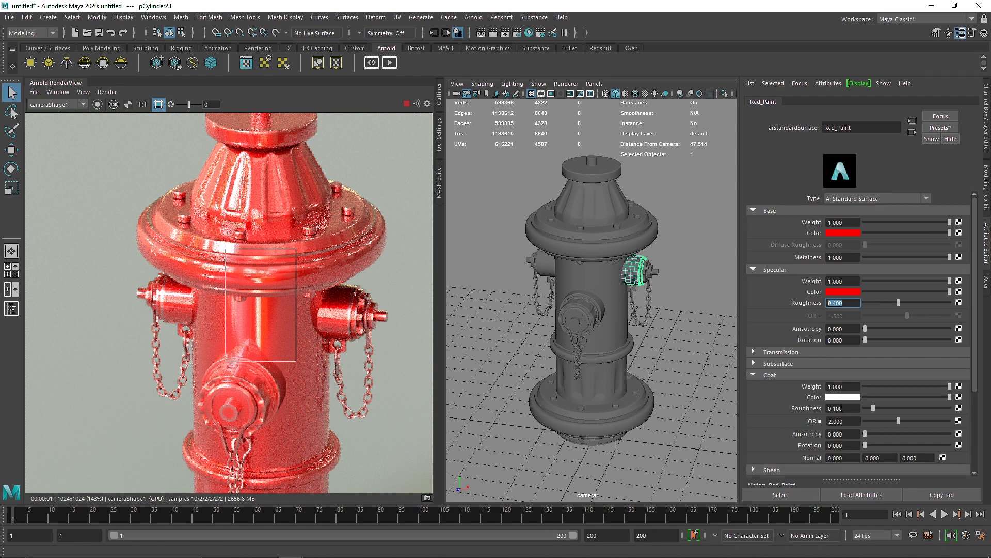
Try coat roughness values of 0.4 and 0.2 on Red_Paint, checking the whole hydrant in the render.
click(843, 407)
text(.4)
key(Return)
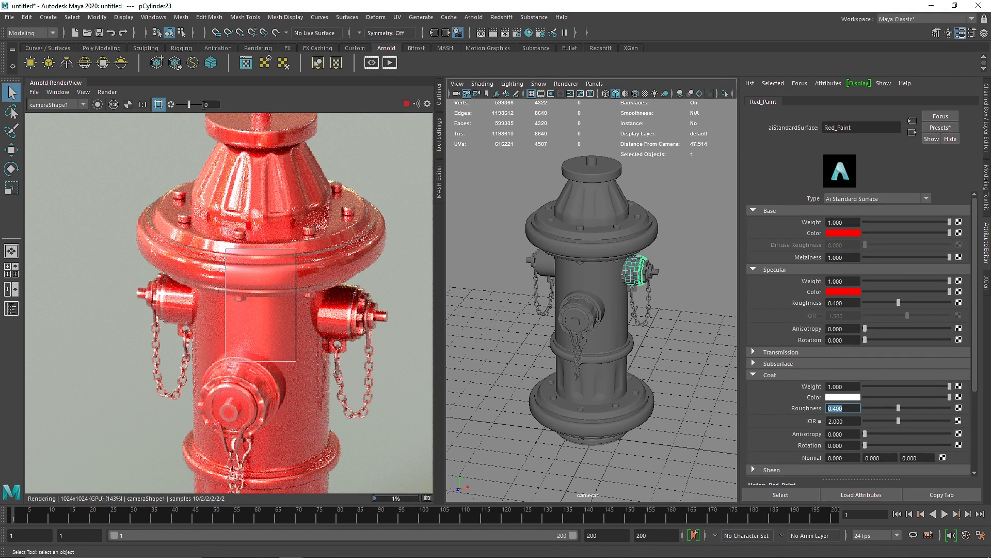
scroll(310, 309, down, 2)
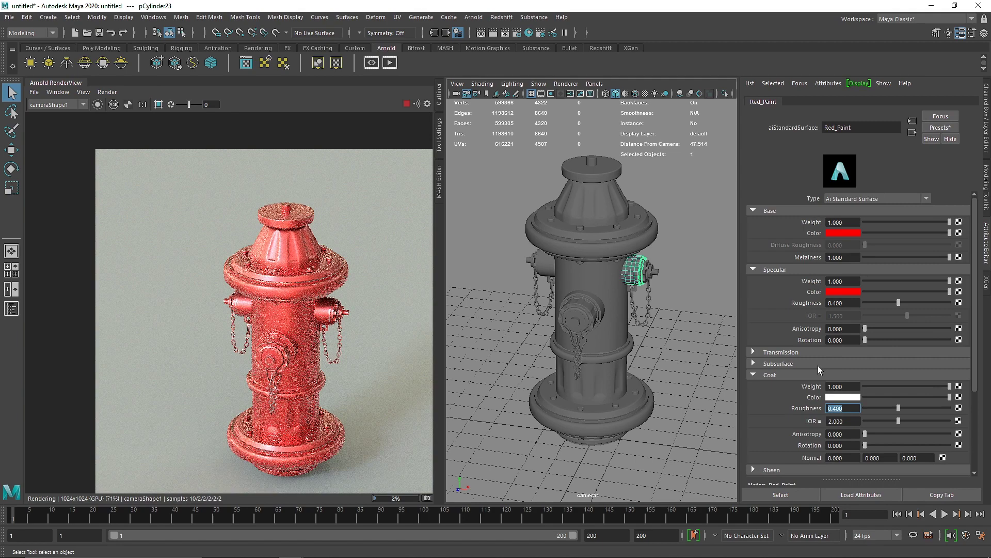
text(.2)
key(Return)
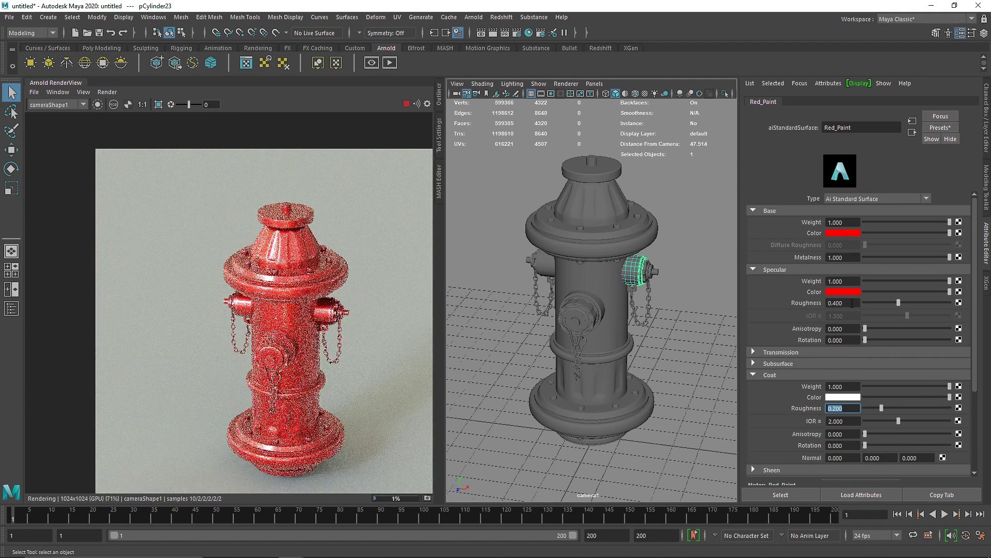
Set Red_Paint's coat weight to 0.5 and its coat roughness to 0.3.
click(842, 387)
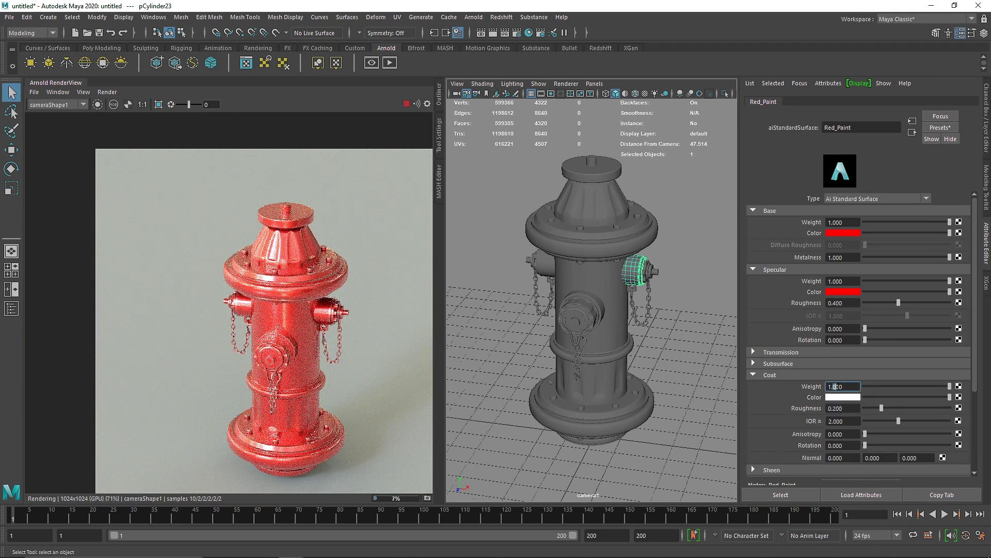
text(.5)
key(Return)
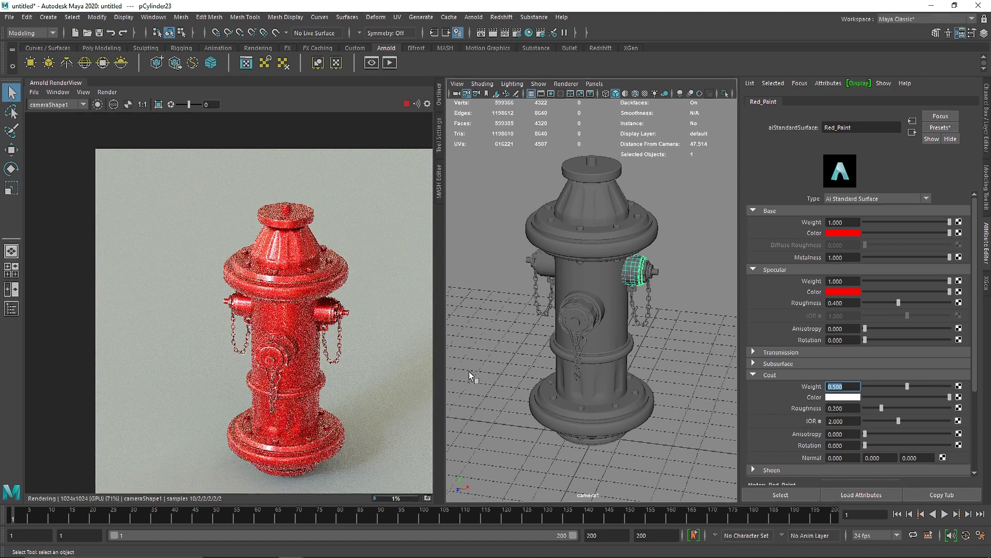
click(841, 408)
text(.3)
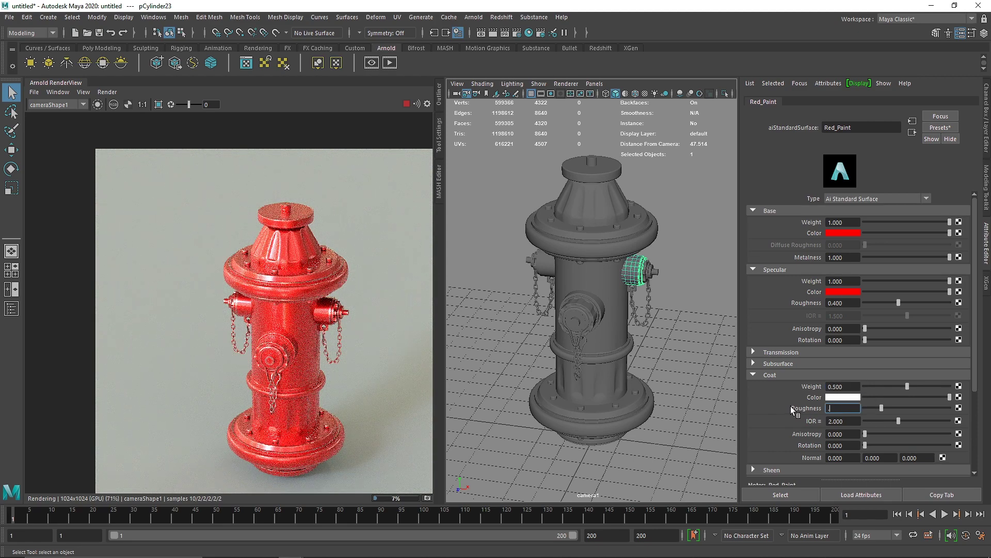
key(Return)
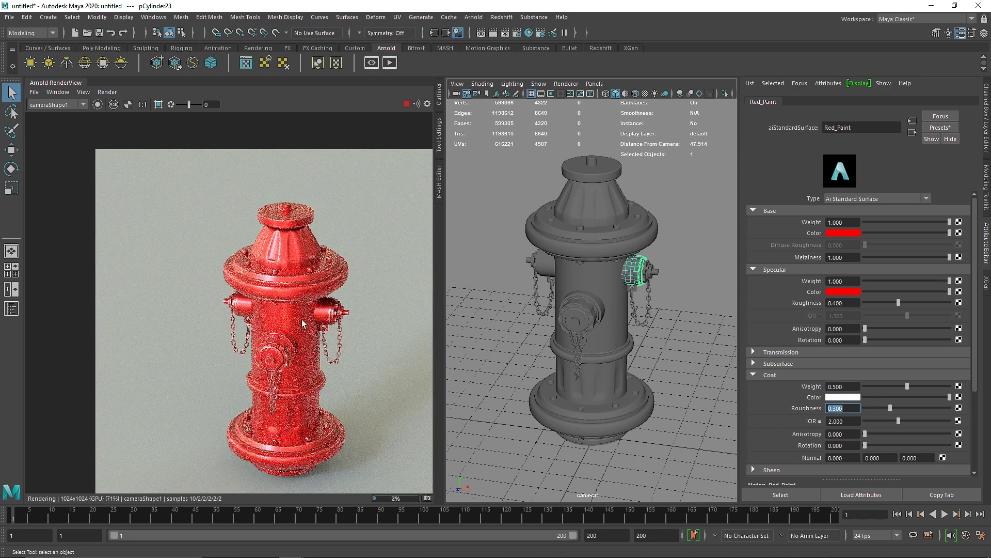
Inspect the hydrant's paint finish up close, with a crop region around the upper flange and its bolts.
scroll(310, 350, up, 2)
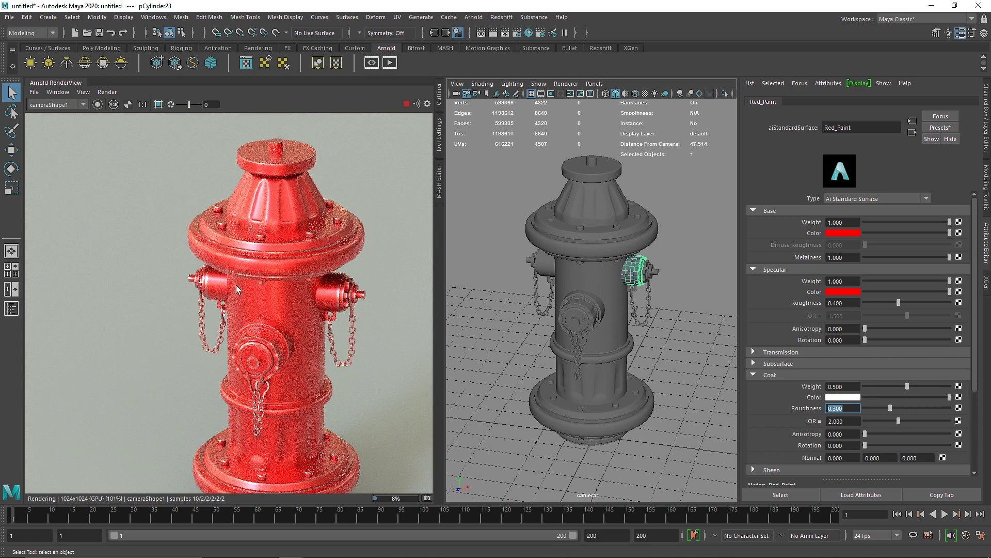
scroll(277, 352, up, 4)
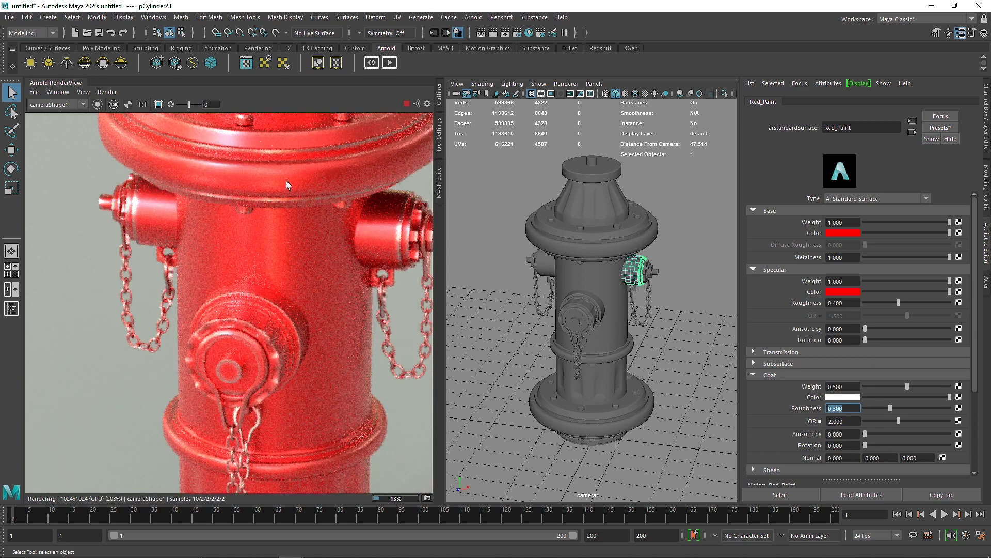
middle_drag(286, 181, 244, 309)
drag(178, 249, 280, 317)
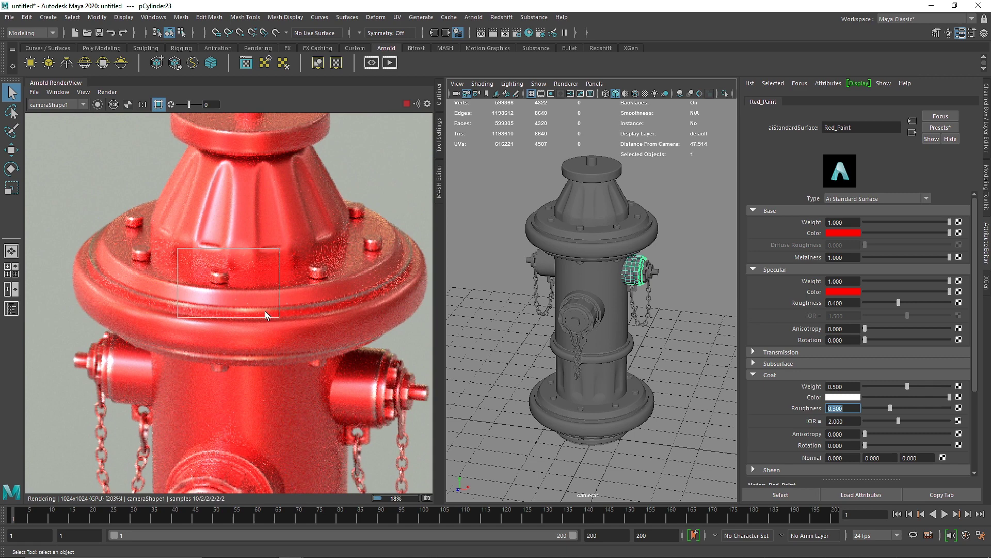
Open the Metal shader's attributes through the Hydrant mix shader assigned to the main body.
scroll(215, 267, up, 2)
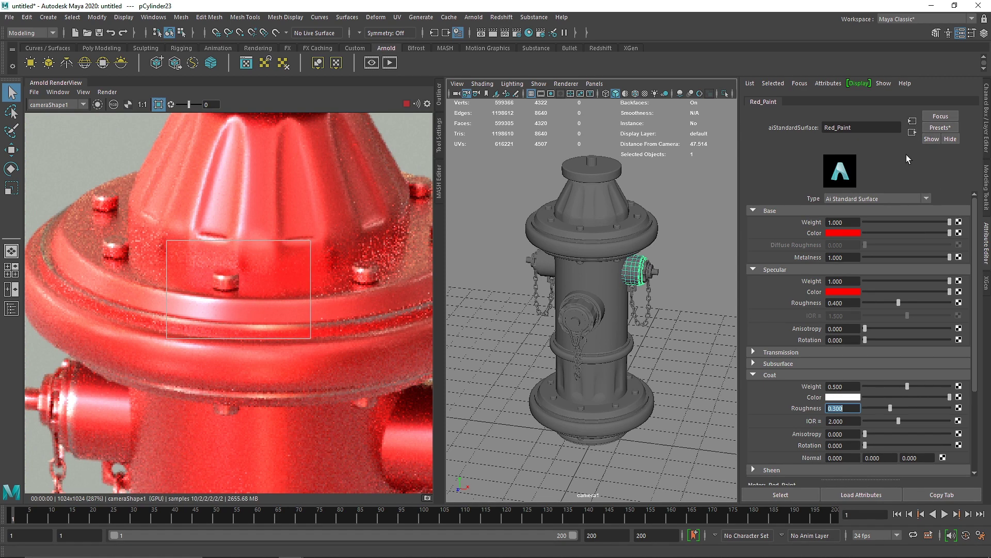
click(609, 170)
click(860, 102)
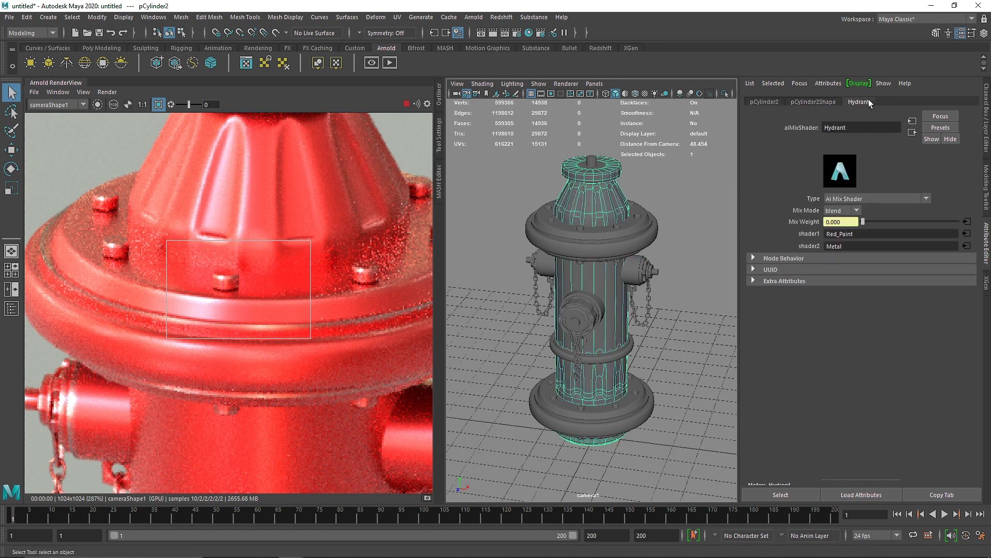
click(868, 248)
click(851, 245)
click(966, 246)
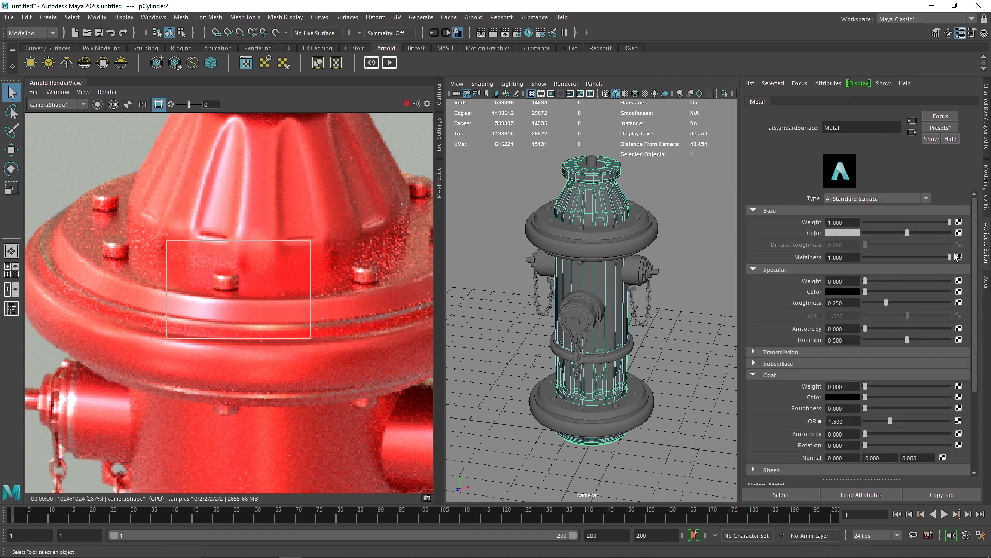
Try blue, magenta, cyan and yellow as Metal's base color to check the edge wear, and return it to light grey.
click(844, 233)
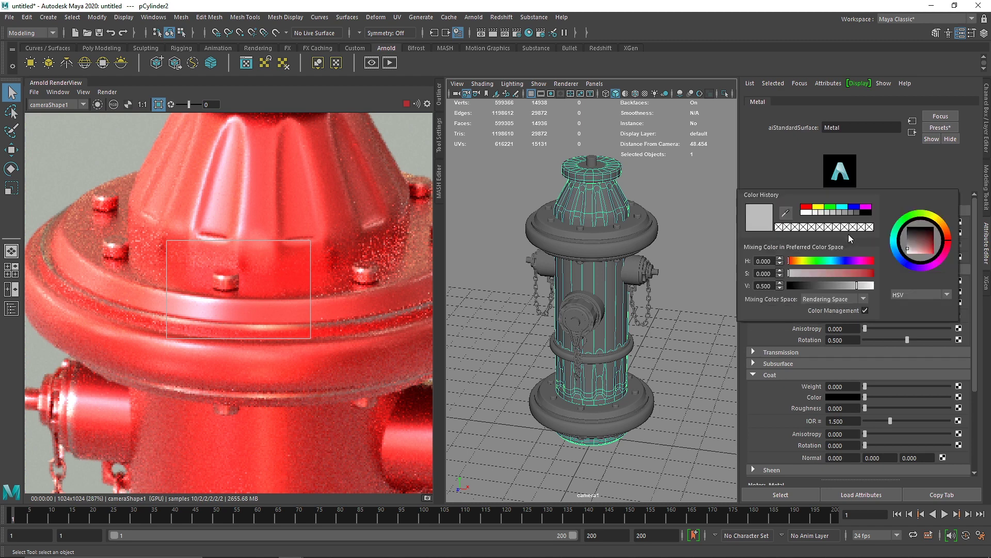
click(851, 208)
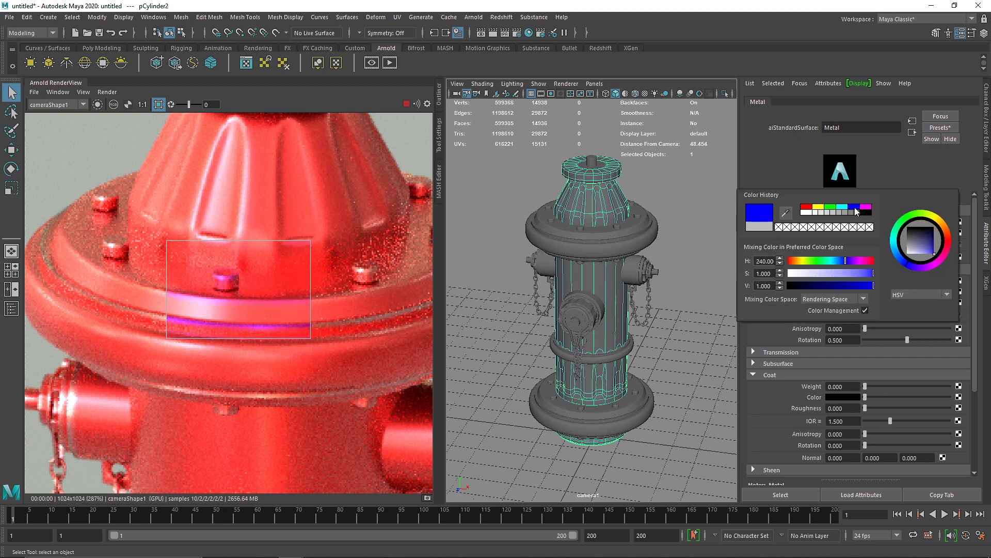
click(866, 206)
click(842, 206)
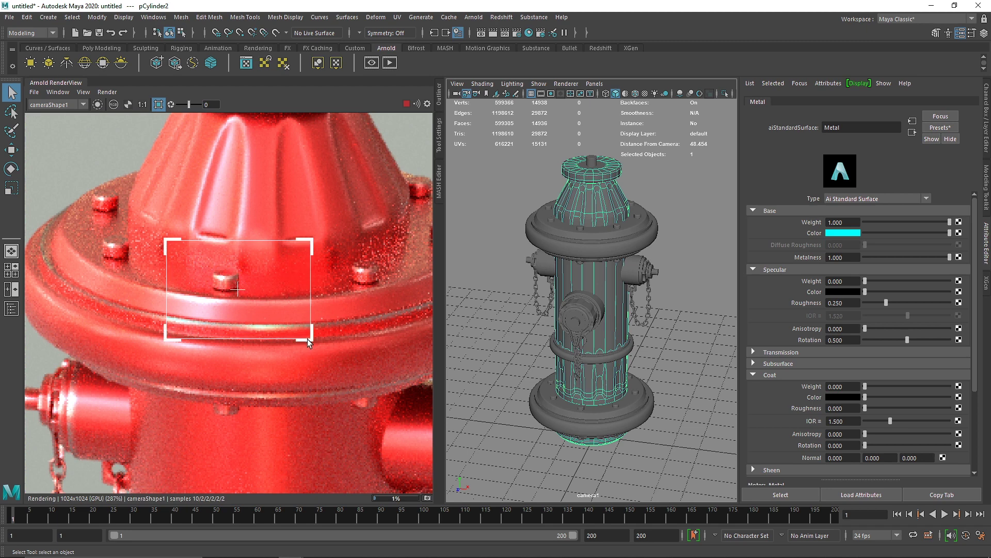
click(841, 233)
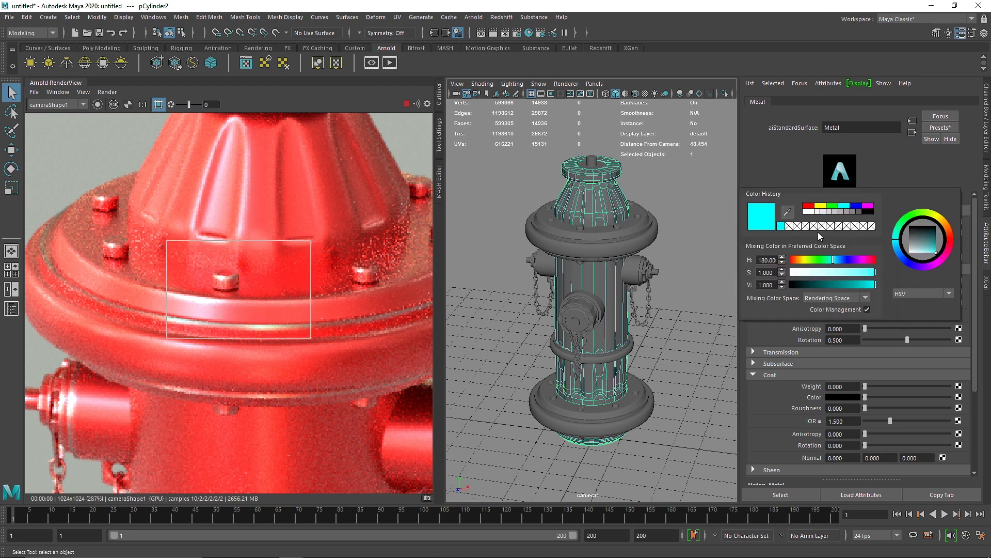
click(819, 207)
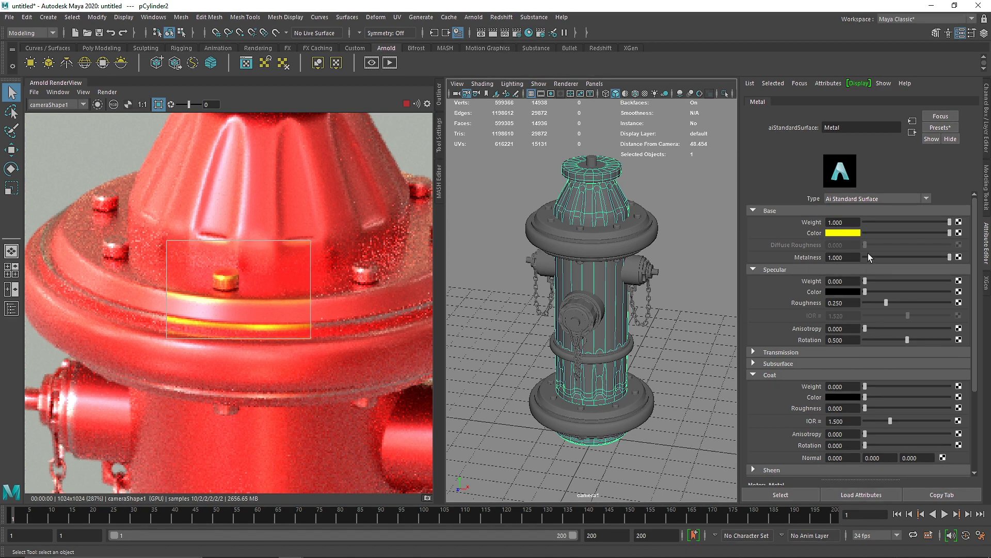
click(888, 233)
click(897, 232)
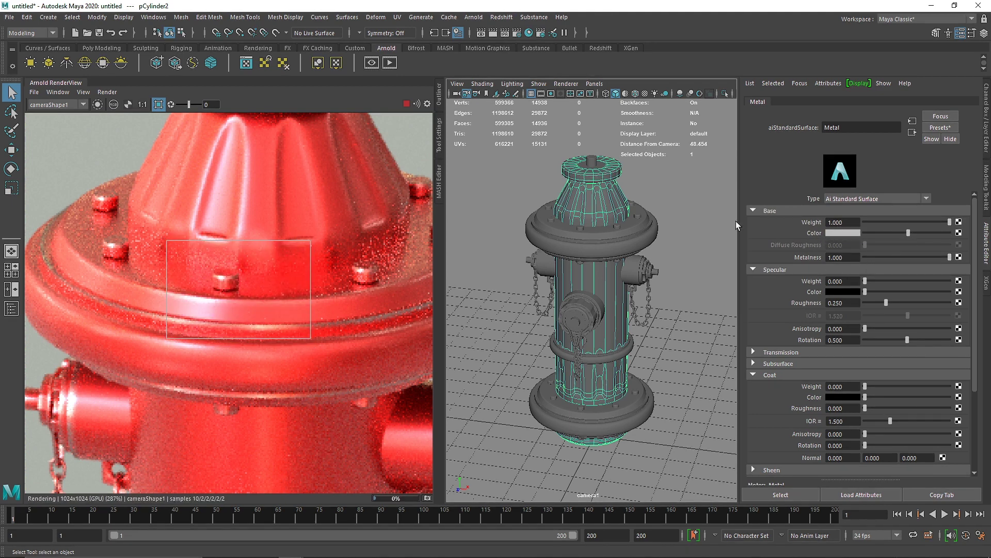
Open the curvature node driving the Hydrant shader's mix weight and set its samples to 8.
click(614, 177)
mouse_move(259, 268)
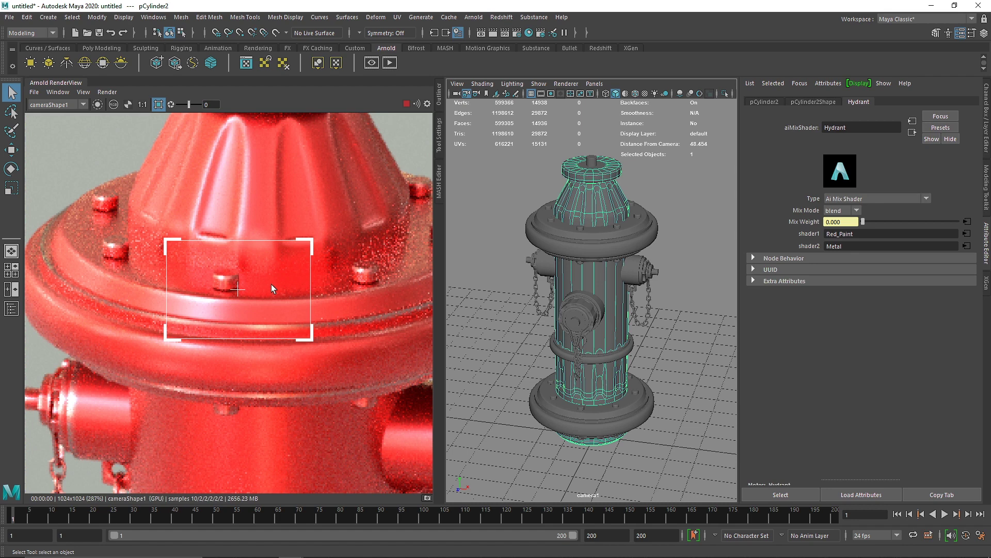
click(967, 221)
click(841, 222)
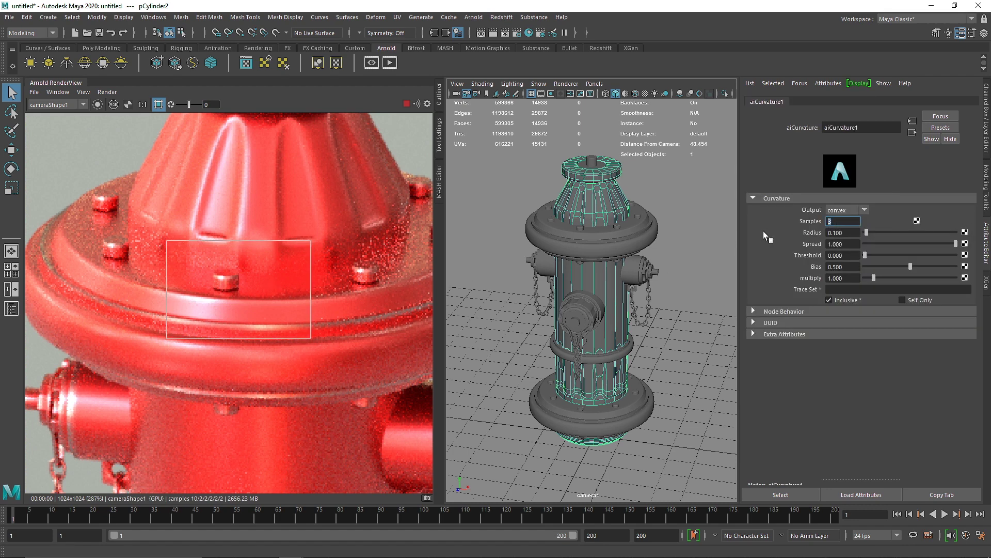
text(8)
key(Return)
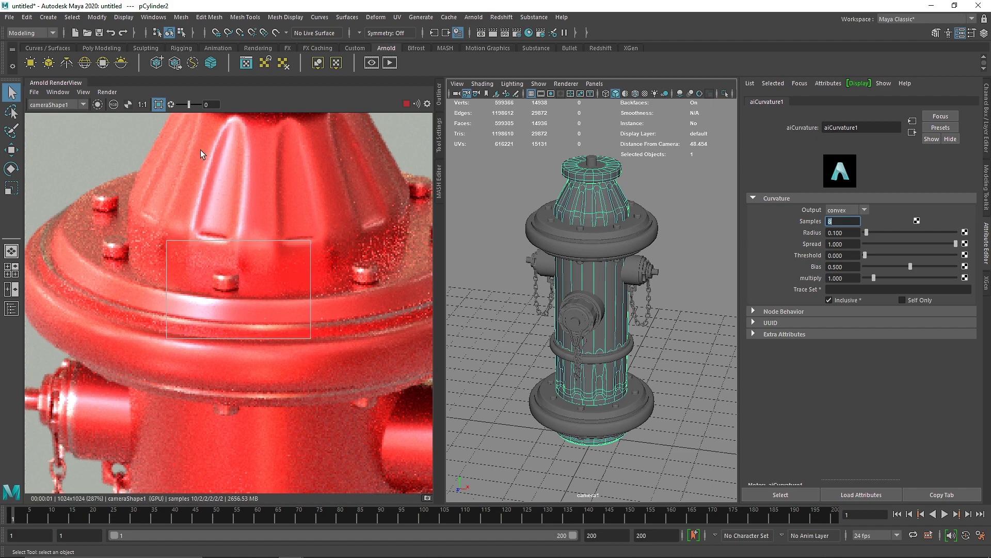
Render the whole hydrant without the crop region and try a curvature multiply of 2.
click(159, 105)
scroll(252, 255, down, 1)
scroll(252, 255, down, 1)
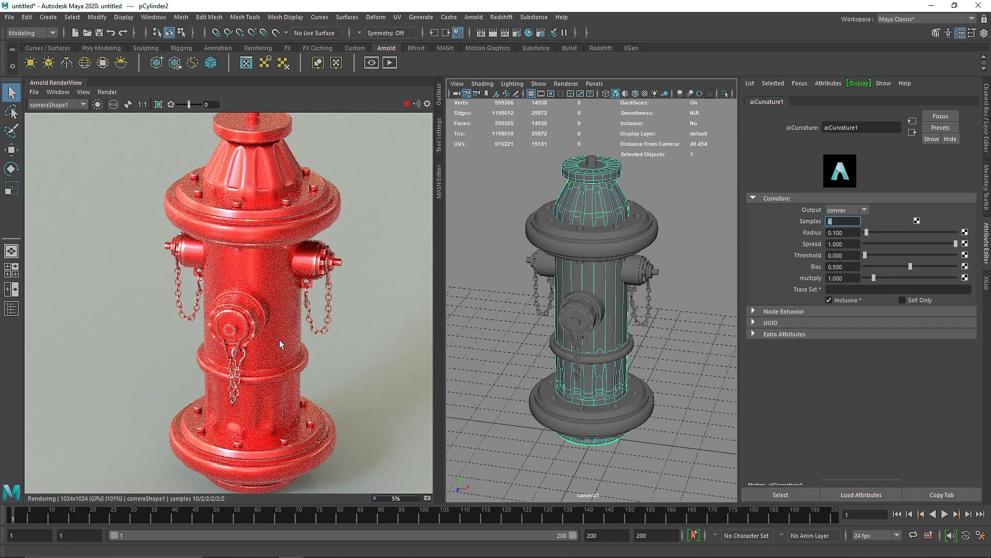
click(843, 278)
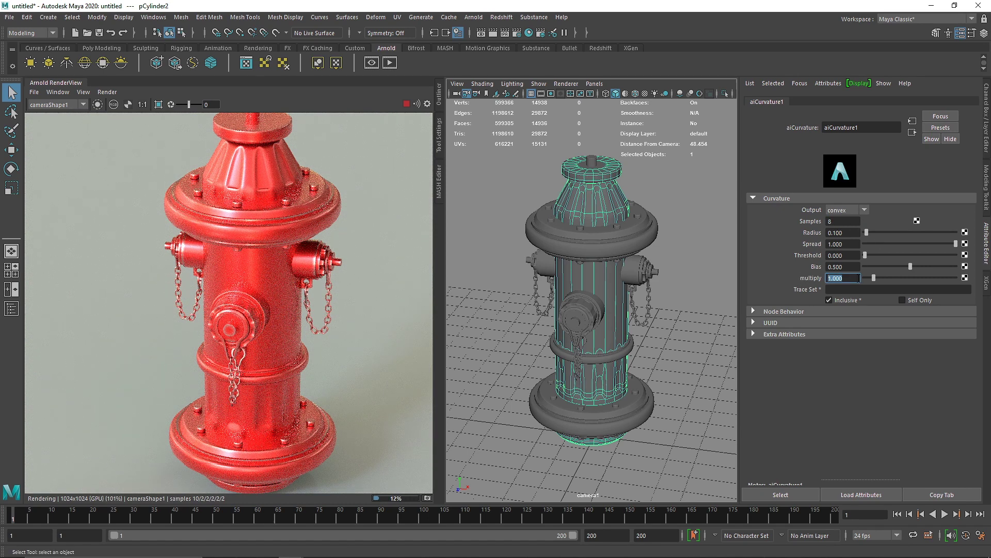
text(2)
key(Return)
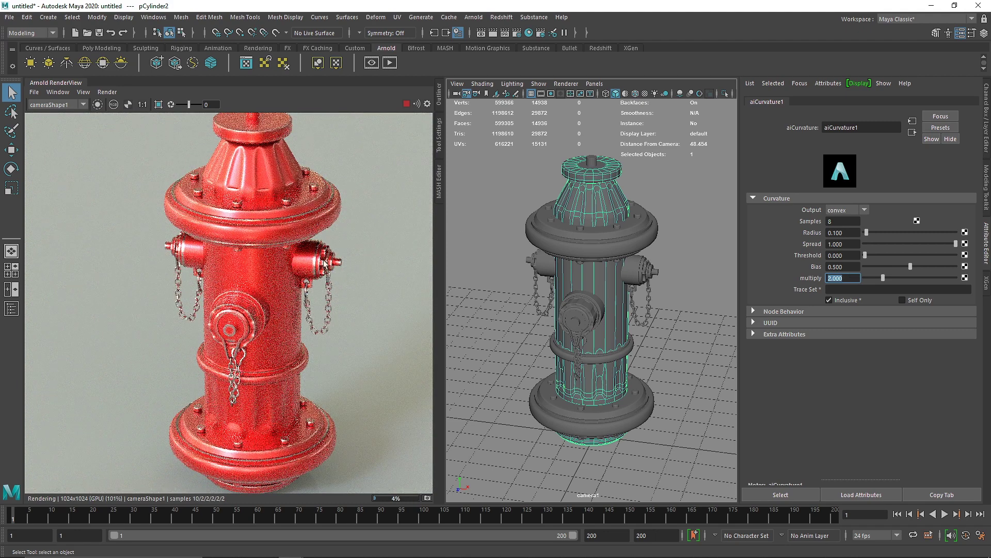
Crop the render to the front outlet cap and compare curvature multiply values of 1, 2 and 5.
scroll(247, 328, up, 8)
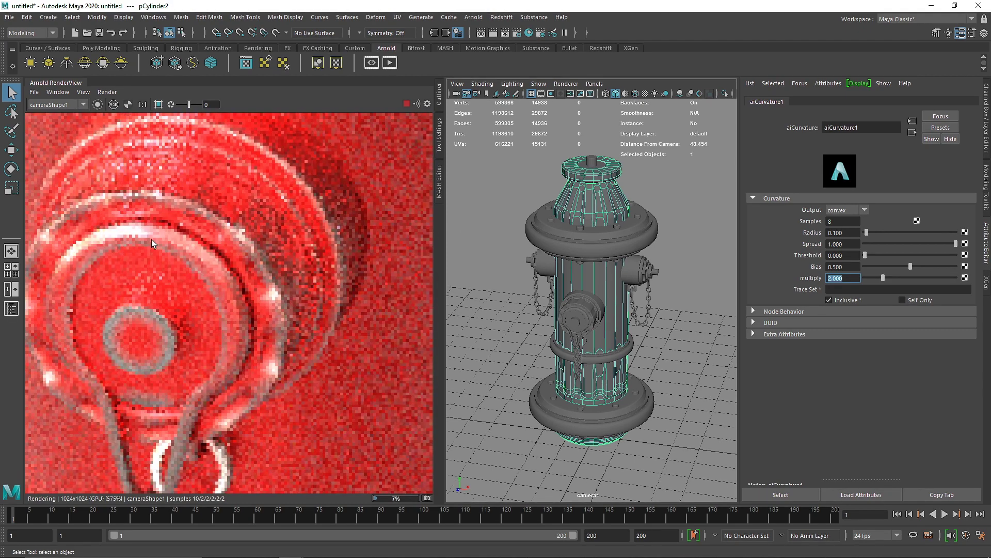
drag(63, 144, 293, 395)
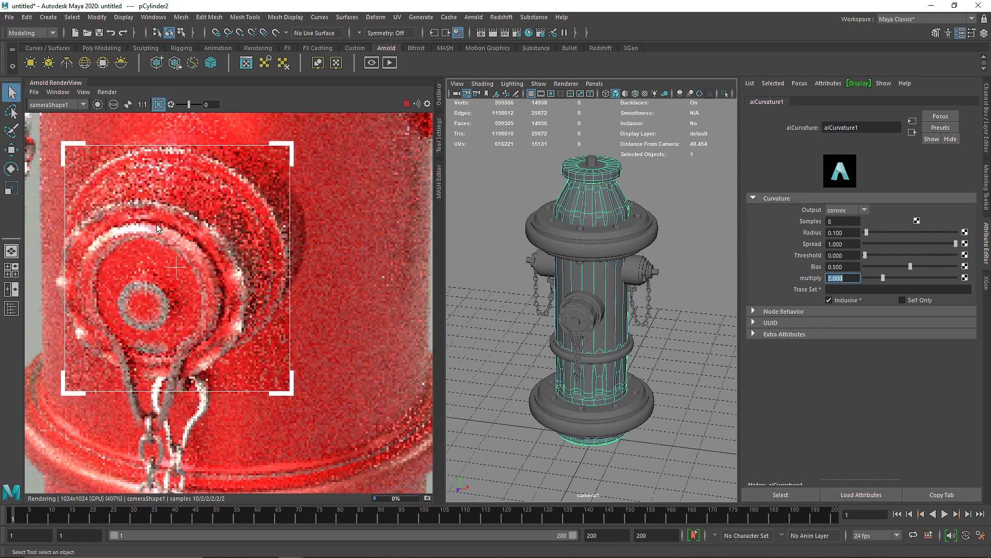
text(1)
key(Return)
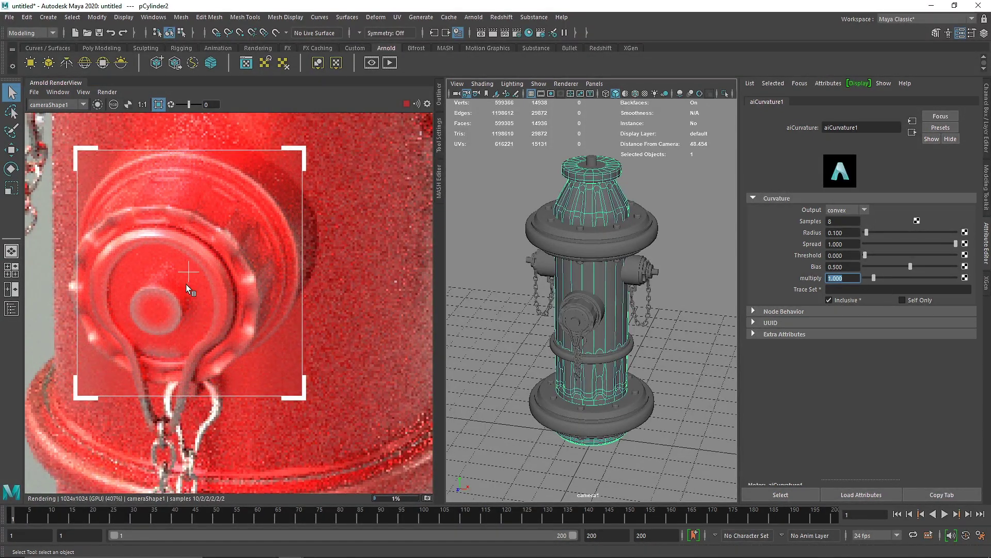
text(2)
key(Return)
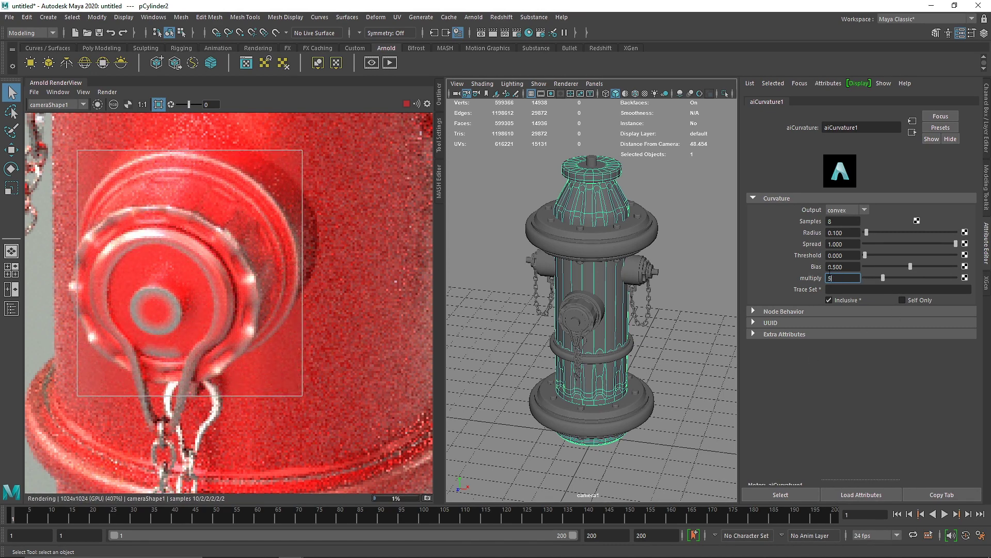
text(5)
key(Return)
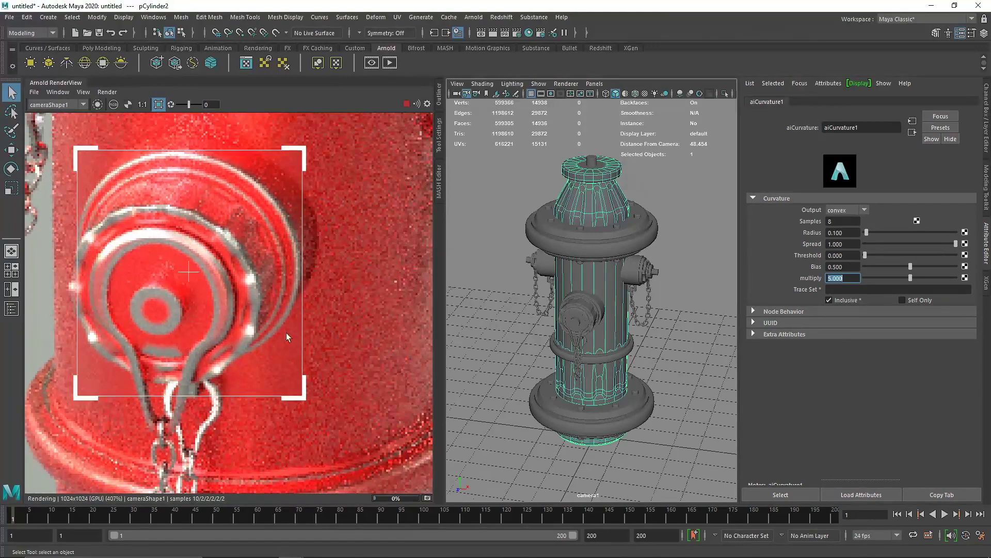
Turn off the crop region and try curvature multiply values of 3 and 2.5 on the whole hydrant.
scroll(251, 312, down, 5)
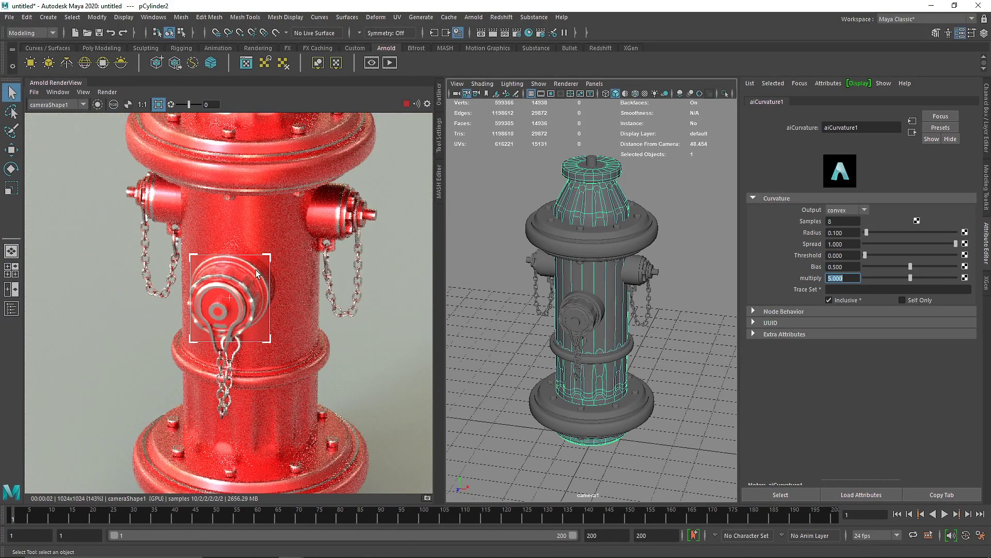
click(159, 104)
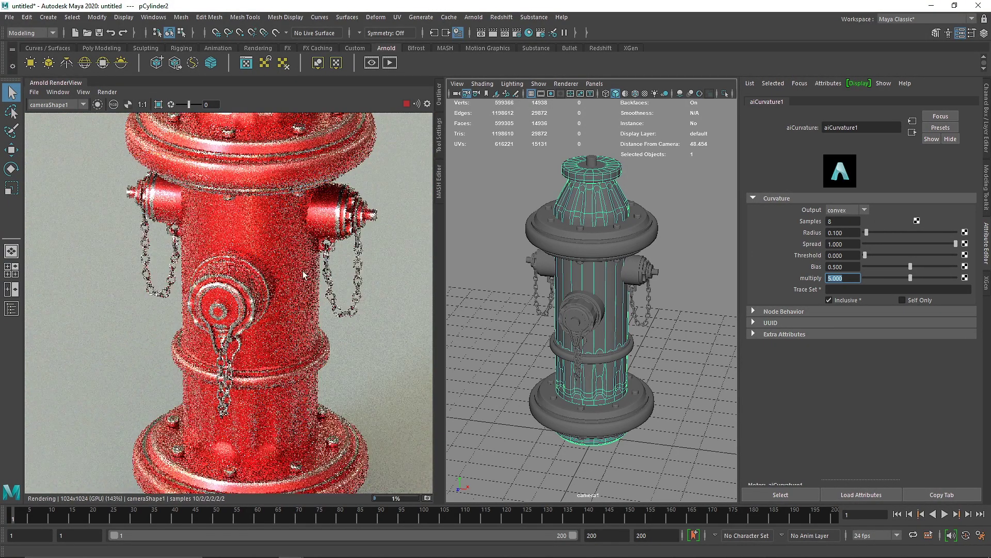
scroll(303, 271, down, 2)
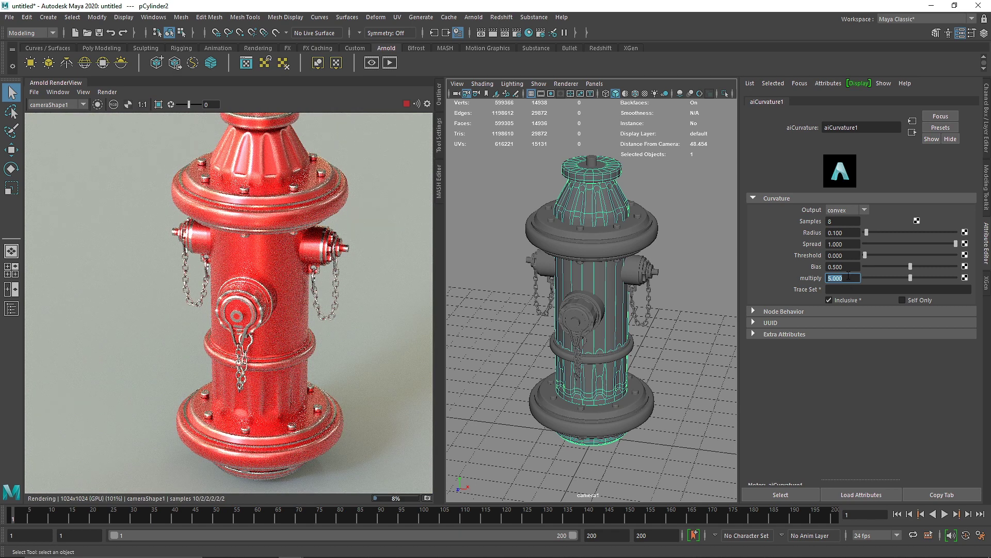
text(3)
key(Return)
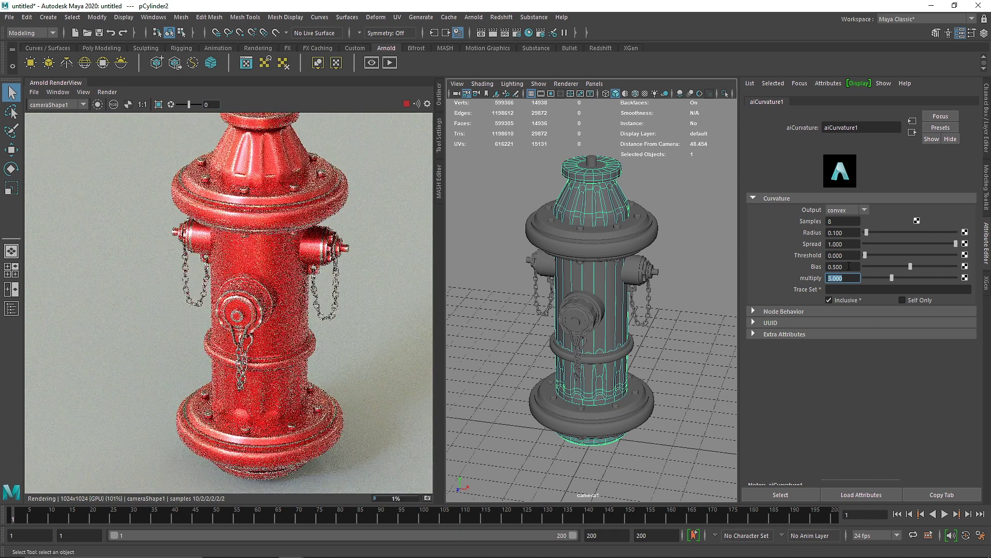
text(2.5)
key(Return)
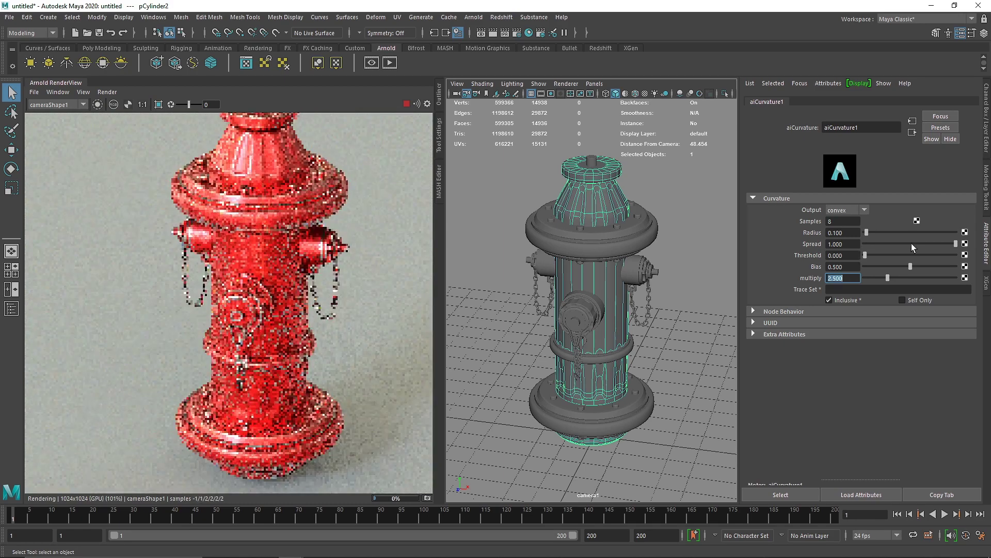
Set the curvature spread to 0.8, checking the edge wear in a crop region on the front outlet cap.
scroll(250, 324, up, 6)
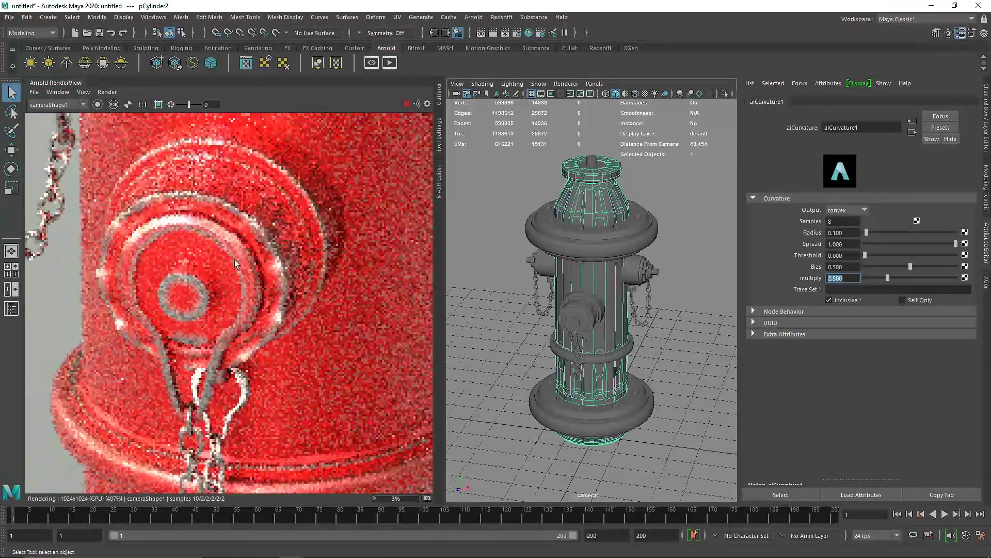
scroll(256, 221, up, 2)
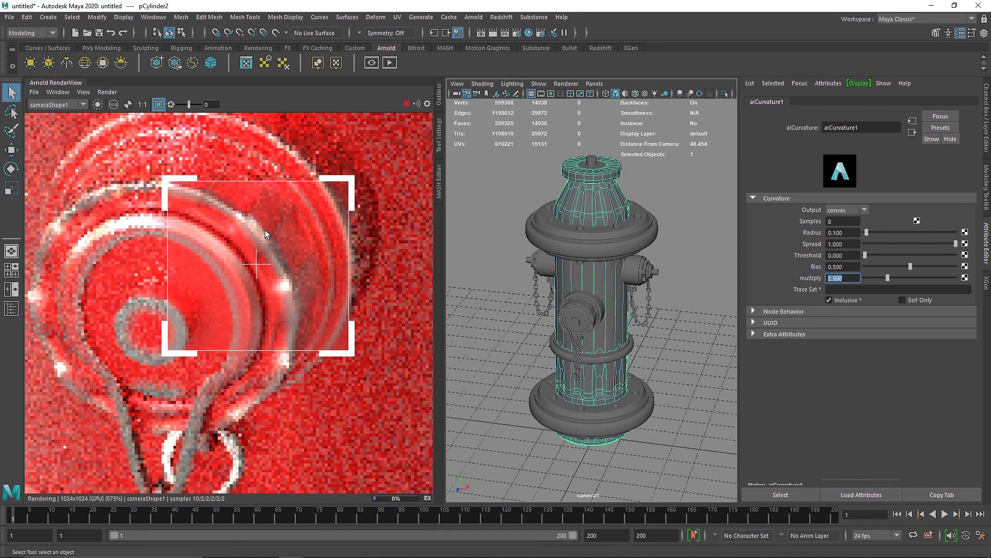
scroll(260, 231, down, 2)
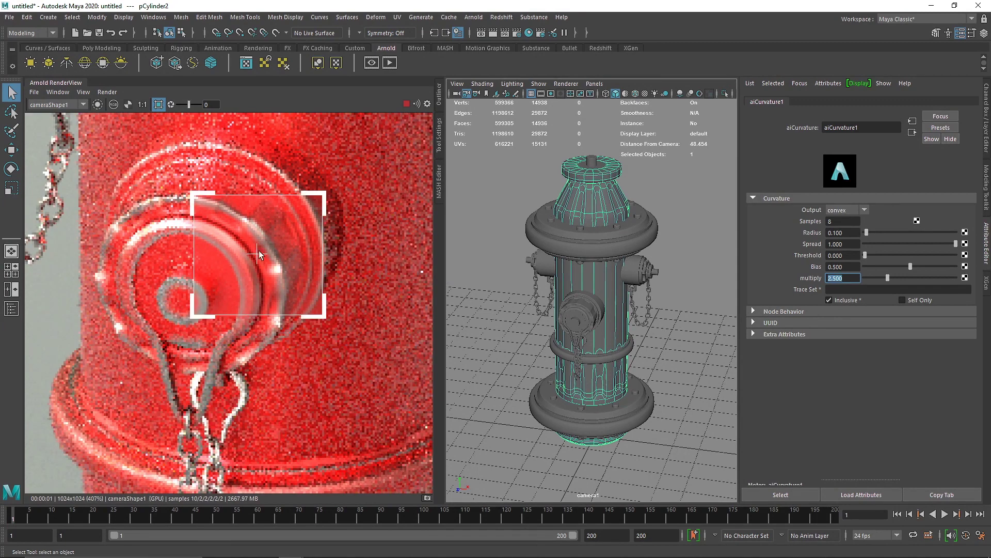
drag(949, 242, 937, 243)
double_click(842, 243)
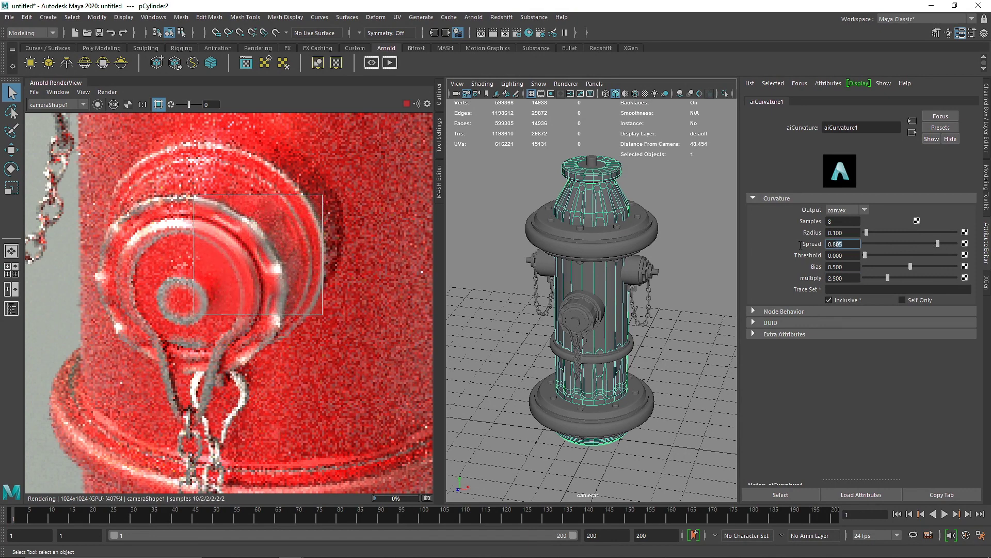
text(.8)
key(Return)
Set the curvature multiply to 3 and render the whole hydrant without the crop region.
drag(805, 278, 808, 279)
click(158, 104)
scroll(320, 264, down, 2)
scroll(320, 265, down, 4)
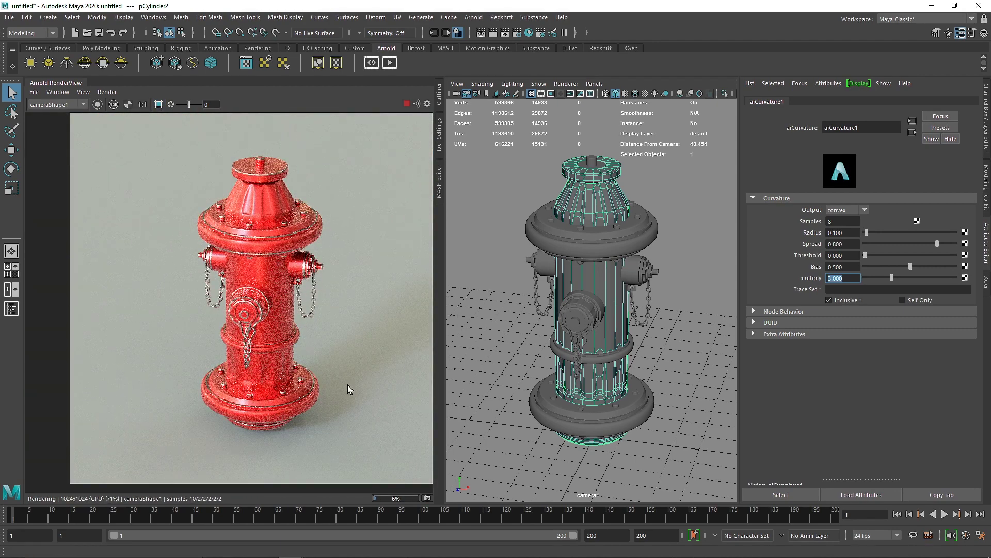
Inspect the edge wear up close with crop regions around a base flange bolt and the side outlet's hanging chain.
scroll(281, 418, up, 4)
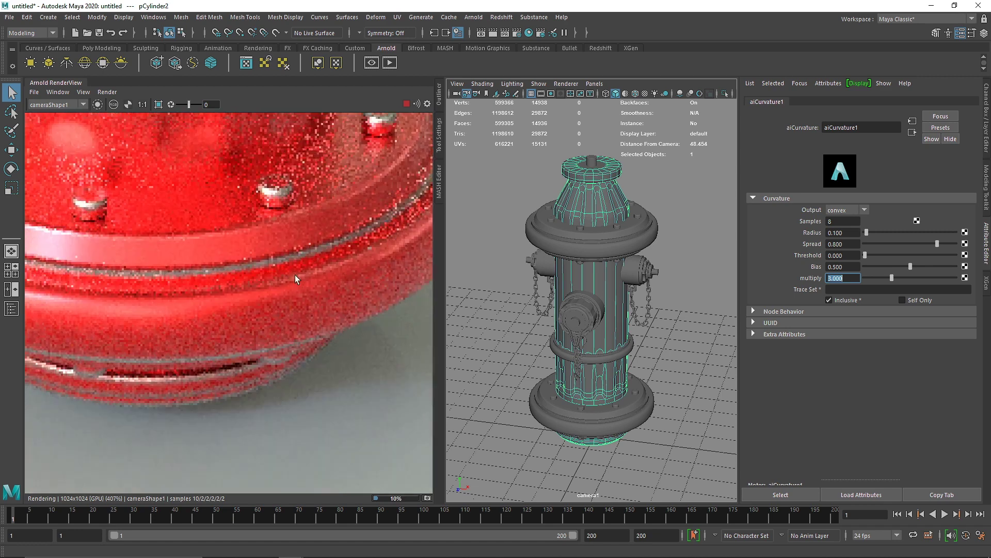
scroll(258, 258, up, 1)
drag(218, 238, 273, 298)
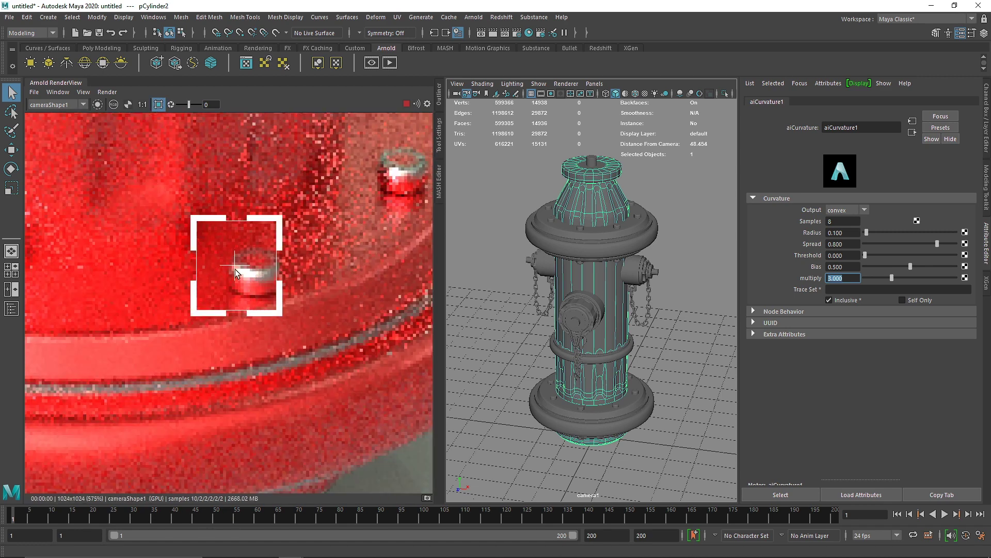
scroll(258, 280, down, 1)
middle_drag(280, 213, 113, 379)
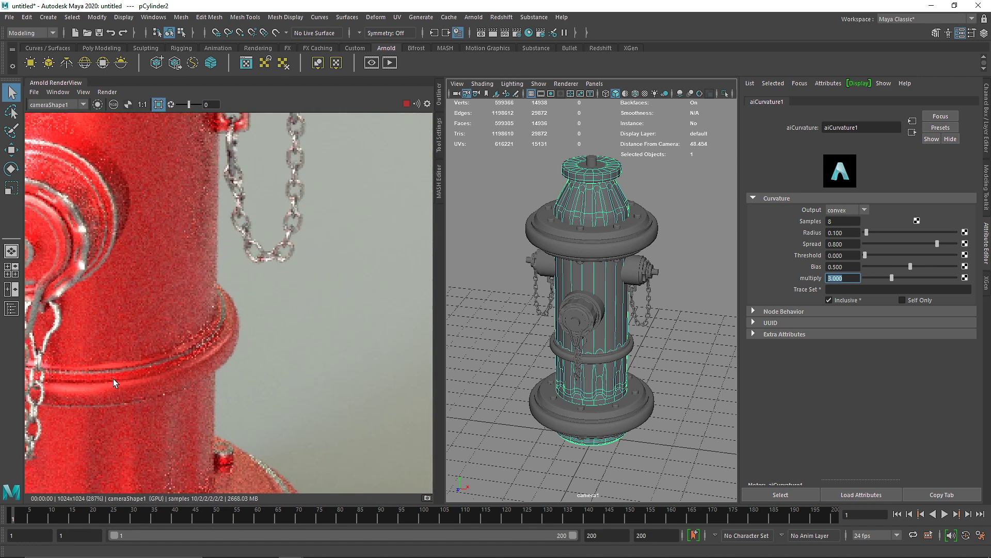
middle_drag(266, 265, 231, 278)
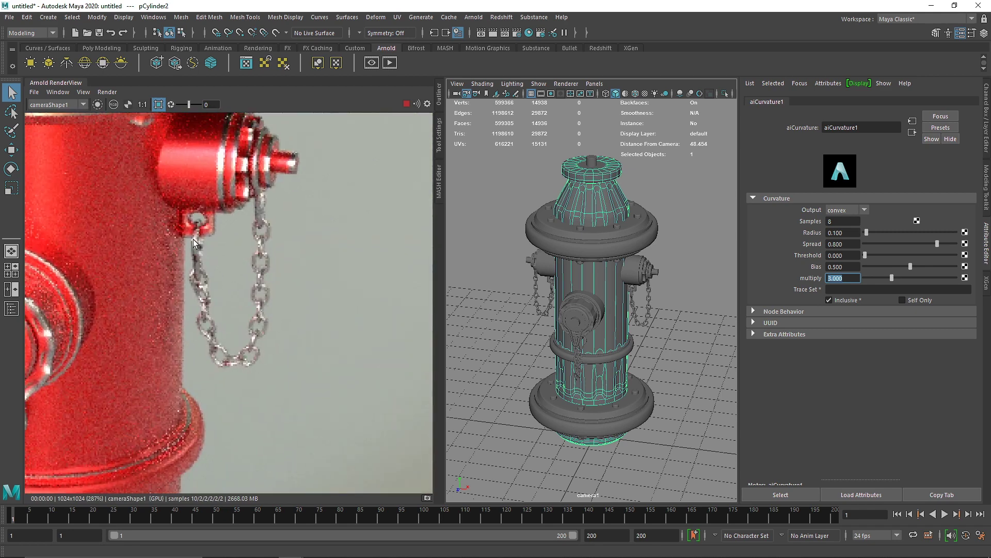
drag(178, 215, 295, 386)
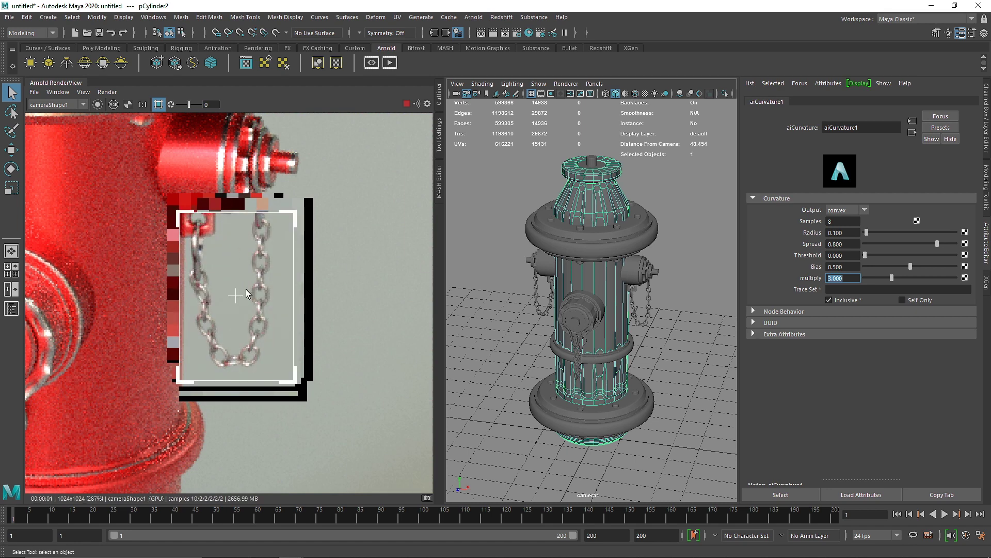
Turn off the crop region and review the edge wear on the full render of the hydrant.
scroll(253, 271, down, 2)
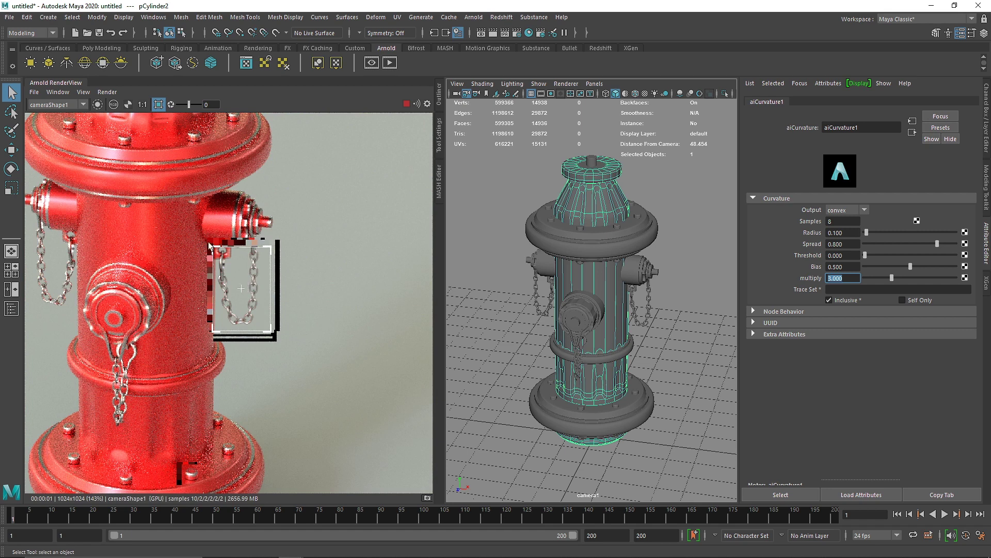
click(159, 108)
scroll(259, 302, down, 2)
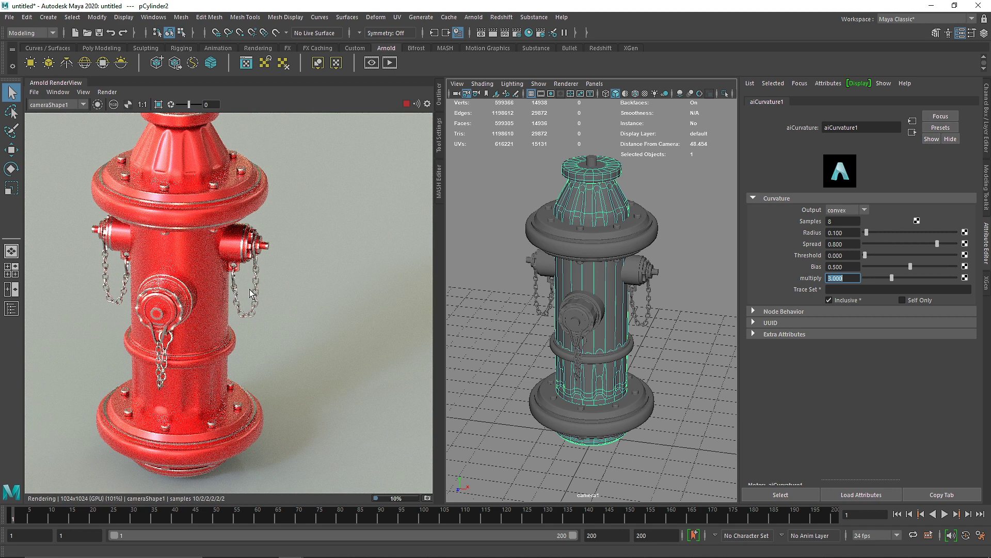
click(568, 289)
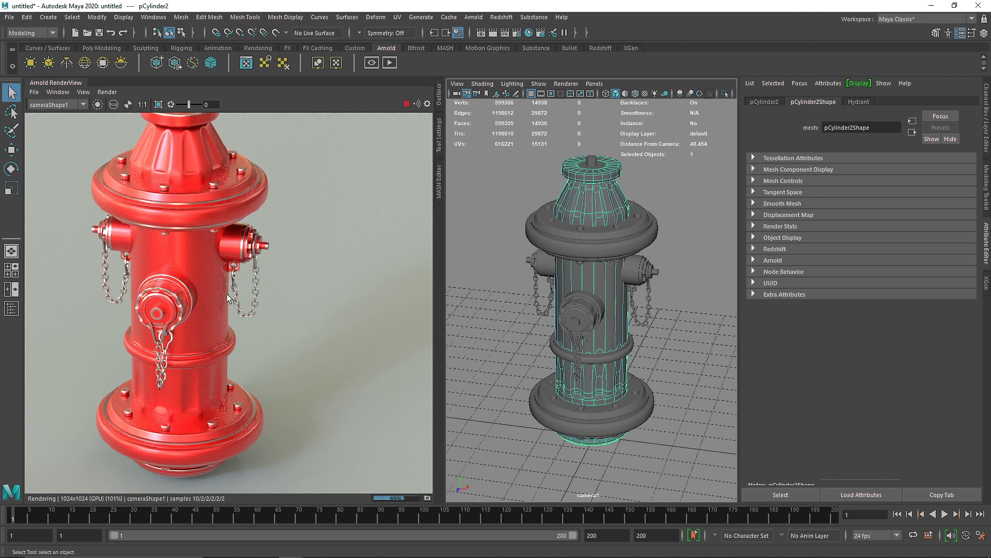
scroll(229, 298, down, 2)
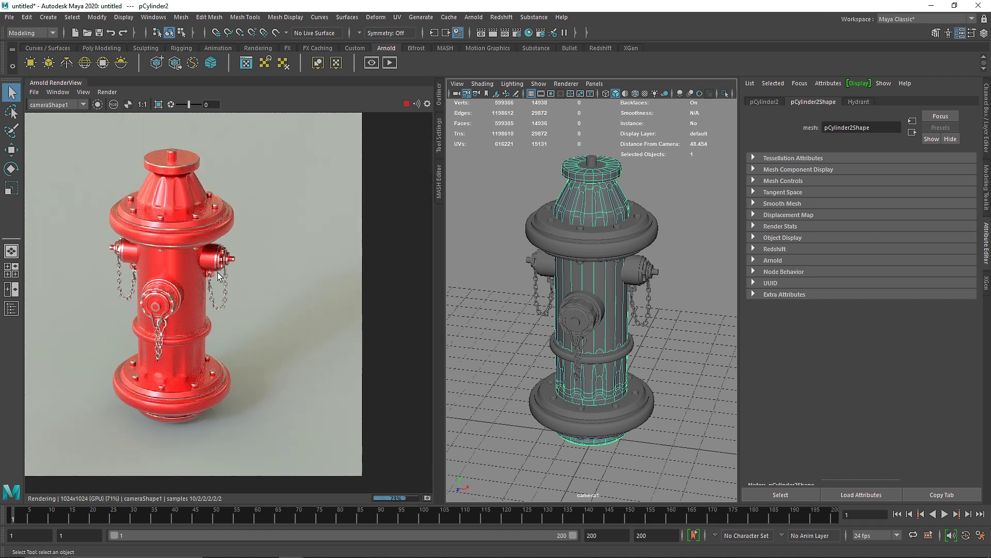
scroll(277, 298, up, 1)
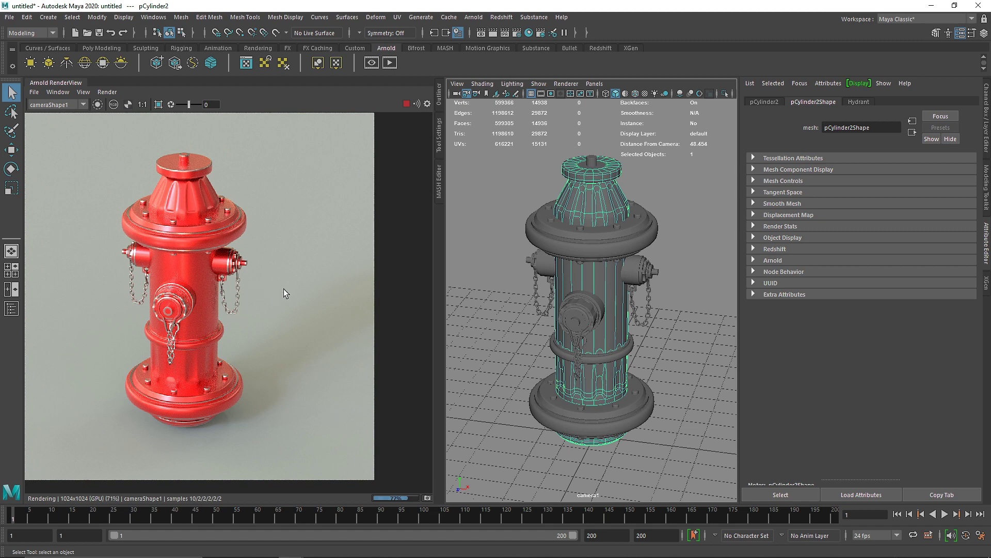
scroll(281, 258, down, 2)
Stop the render, brighten the base color of the hydrant mix's Metal shader, and restart the render.
click(406, 103)
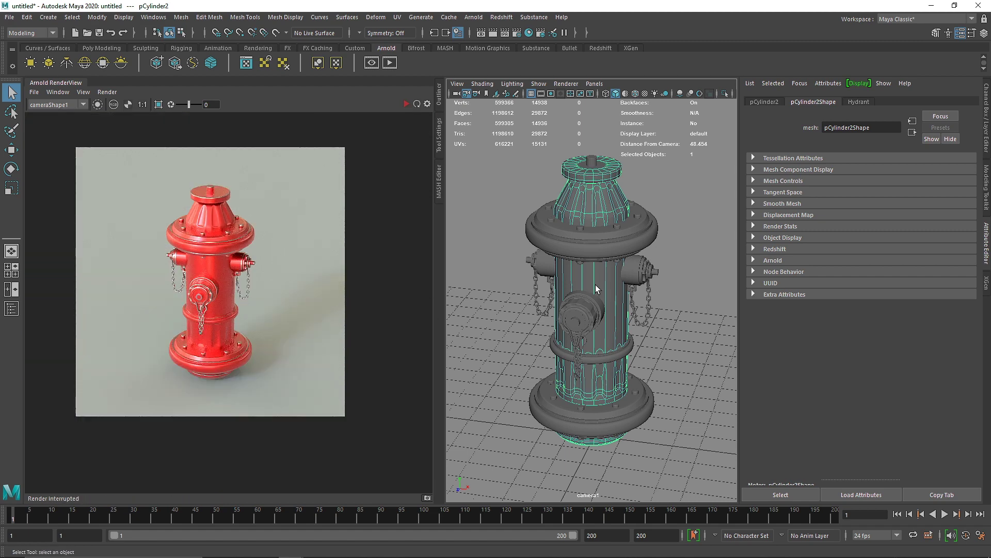
click(857, 103)
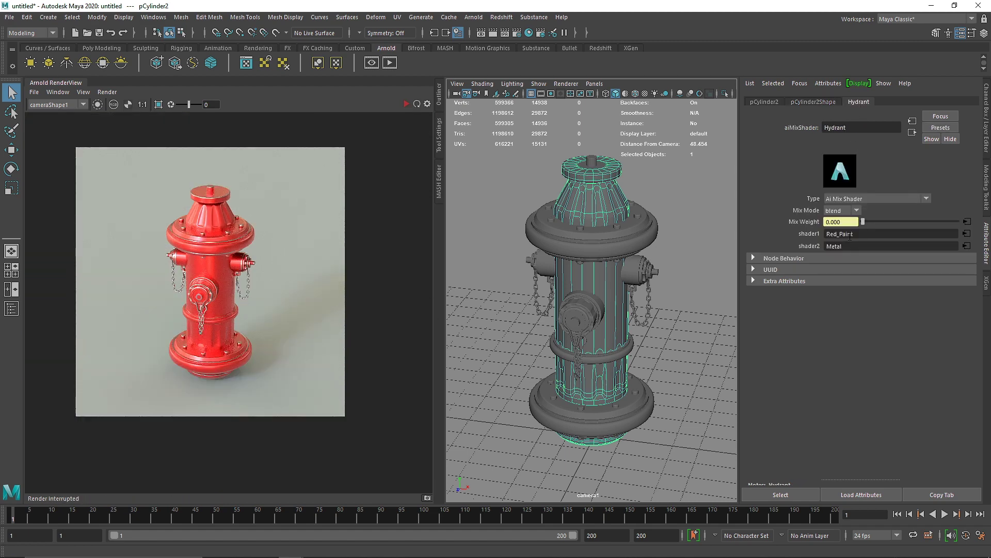
click(967, 246)
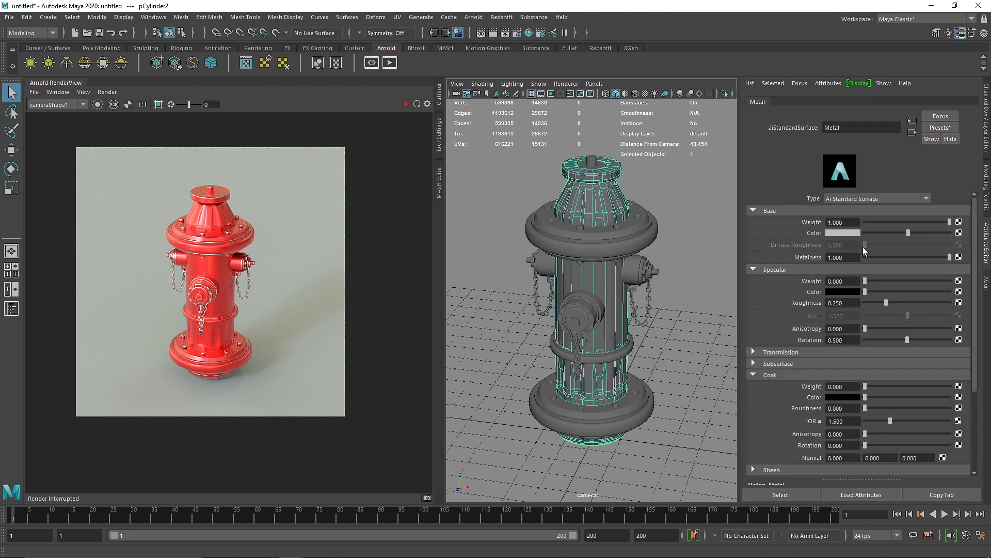
click(775, 375)
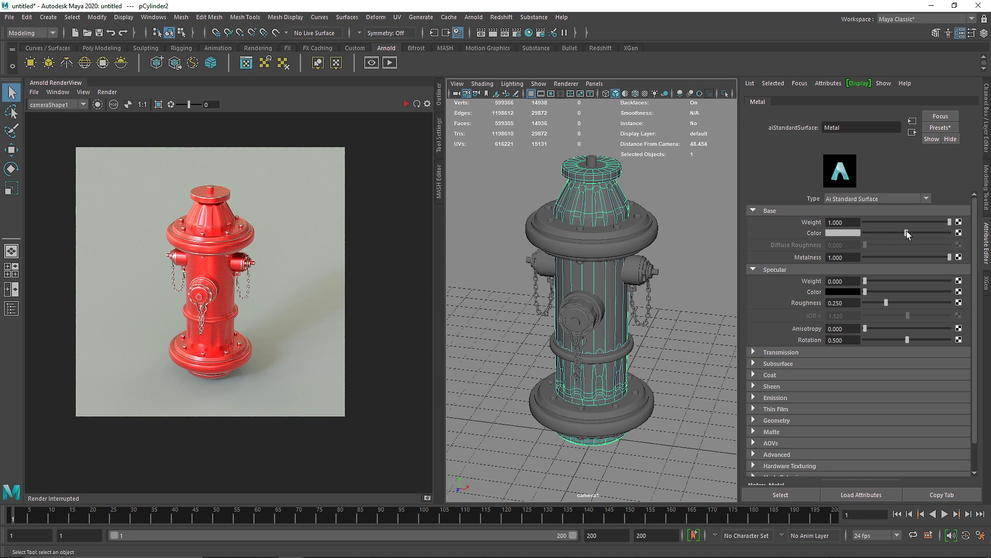
drag(906, 231, 928, 232)
click(405, 103)
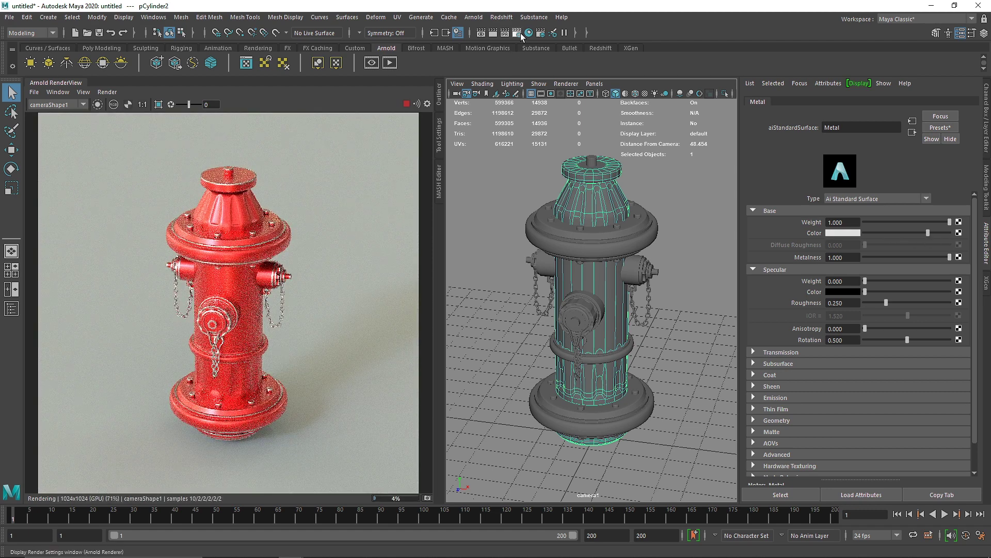
Assign a new aiStandardSurface material to the ground plane, with black base color, metalness about 0.907 and specular roughness about 0.037.
click(501, 268)
right_drag(501, 268, 508, 513)
click(500, 264)
right_click(500, 267)
click(432, 248)
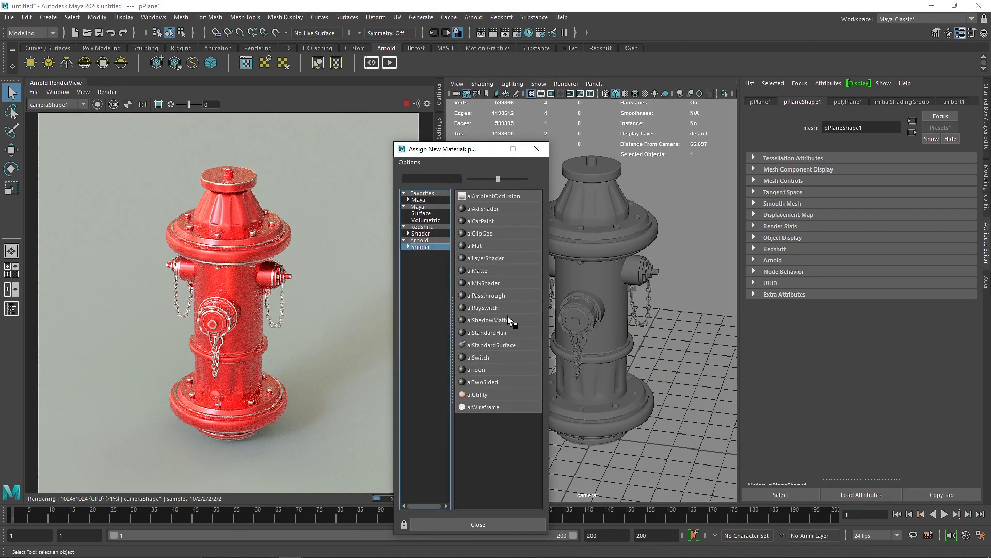
click(503, 349)
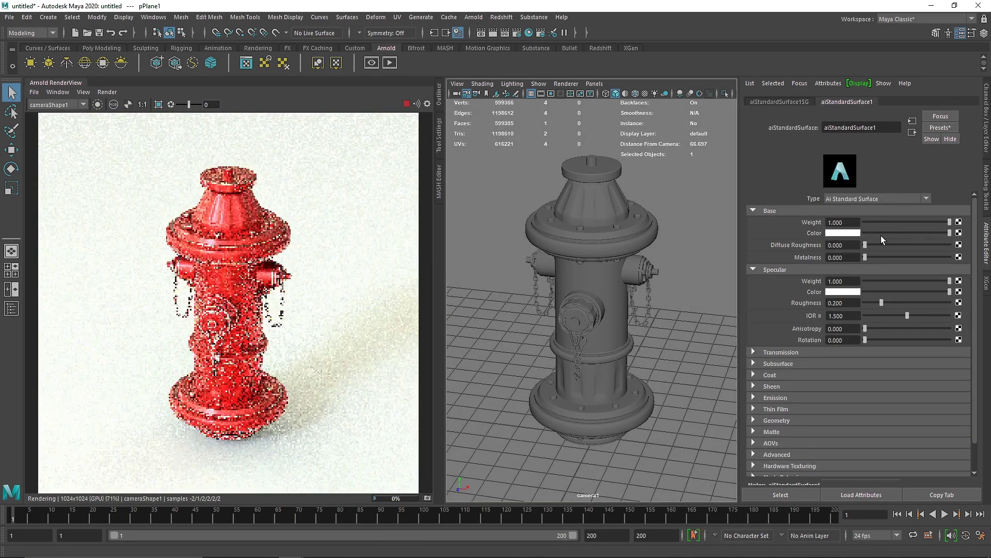
drag(881, 235, 940, 262)
drag(882, 303, 868, 303)
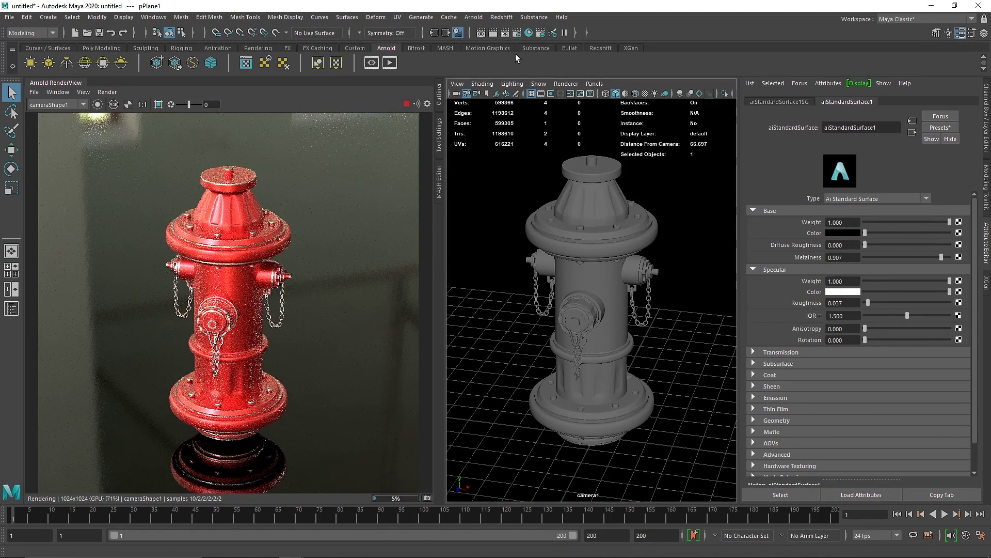
Set the render image size to the 2k_Square preset, 2048 by 2048 pixels, and close the render settings.
click(517, 32)
click(527, 171)
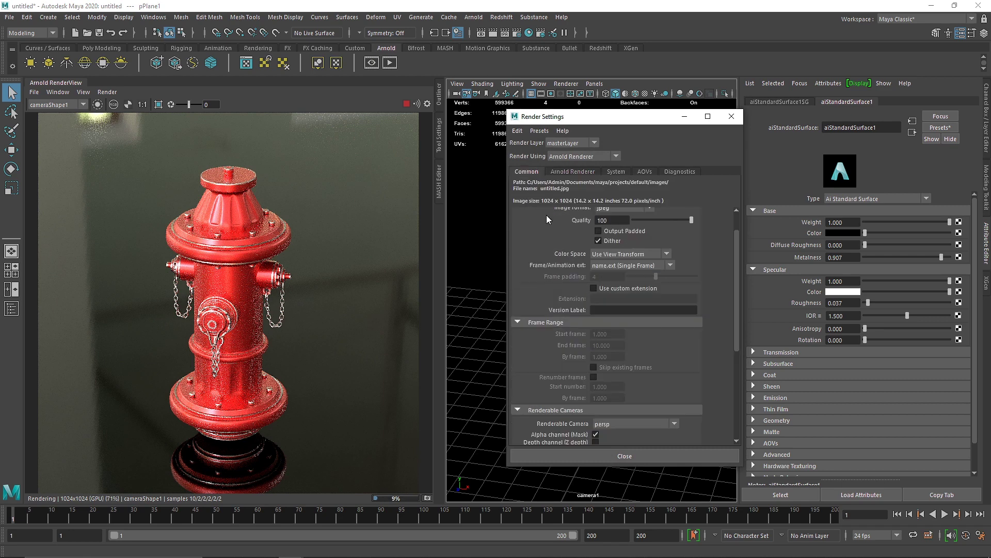
scroll(622, 299, down, 5)
click(620, 342)
click(617, 371)
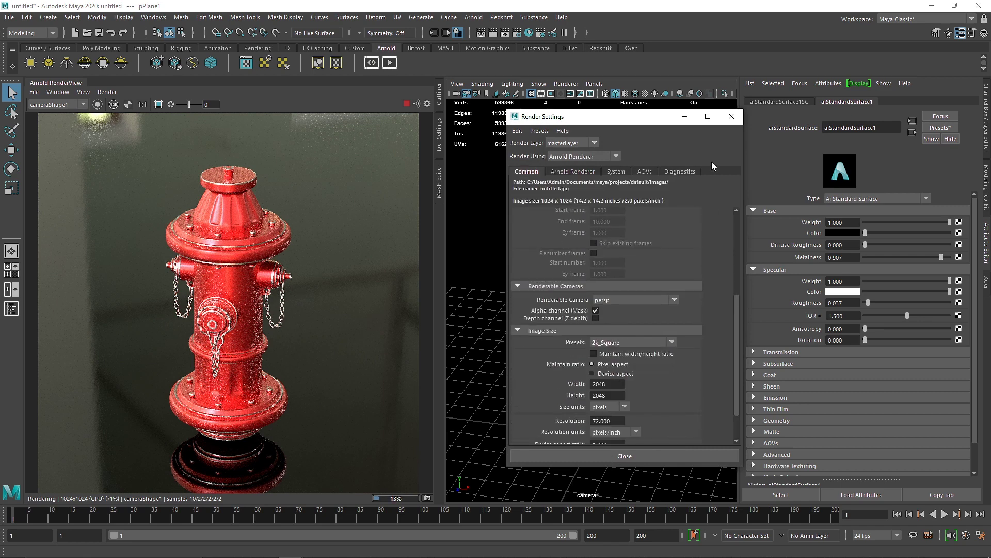
click(731, 116)
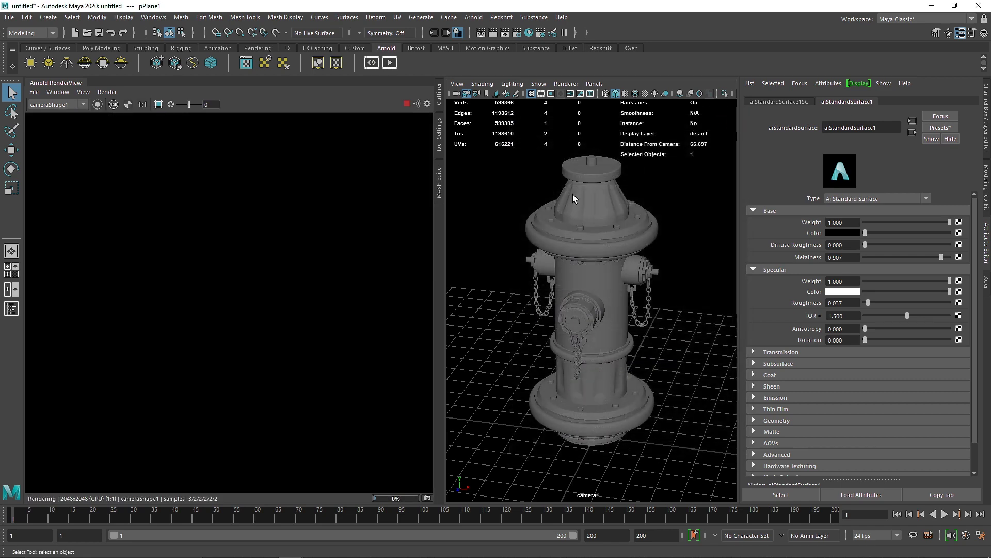